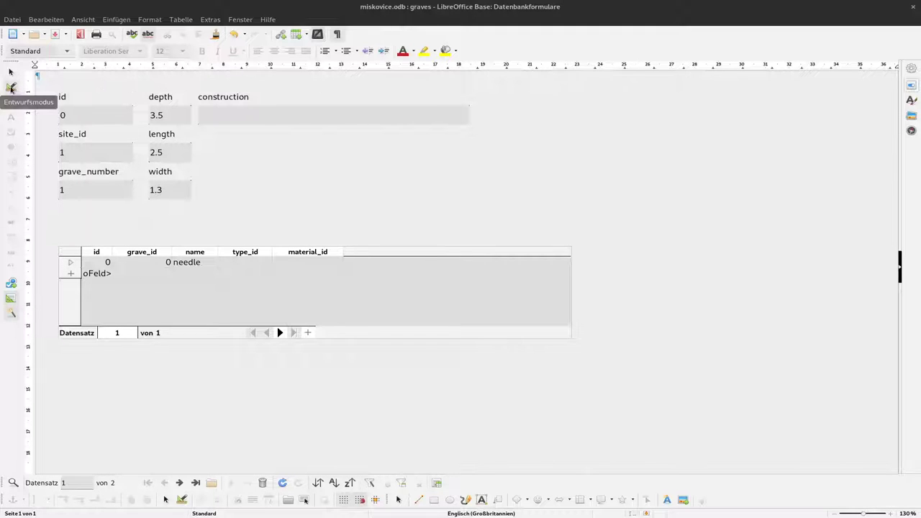
Leave design mode, close the graves form and save its changes
{"action": "left_click", "coordinate": [10, 88]}
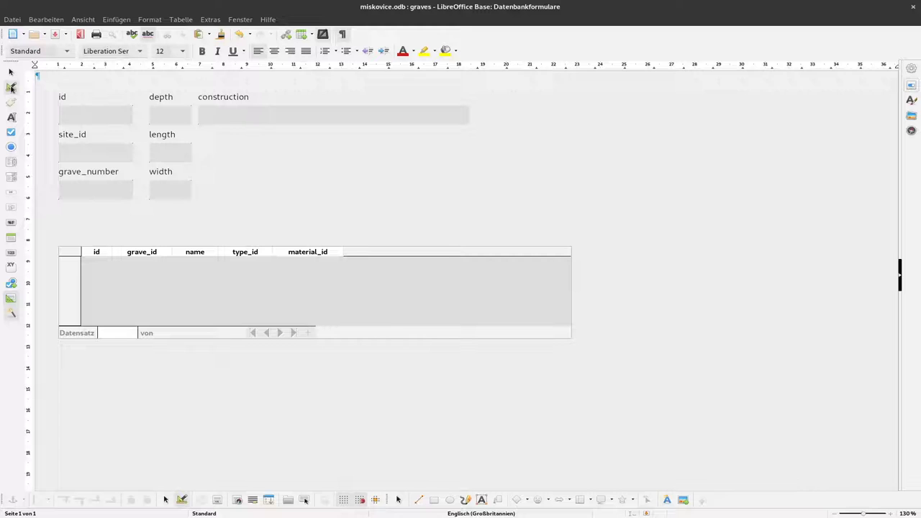
{"action": "left_click", "coordinate": [913, 6]}
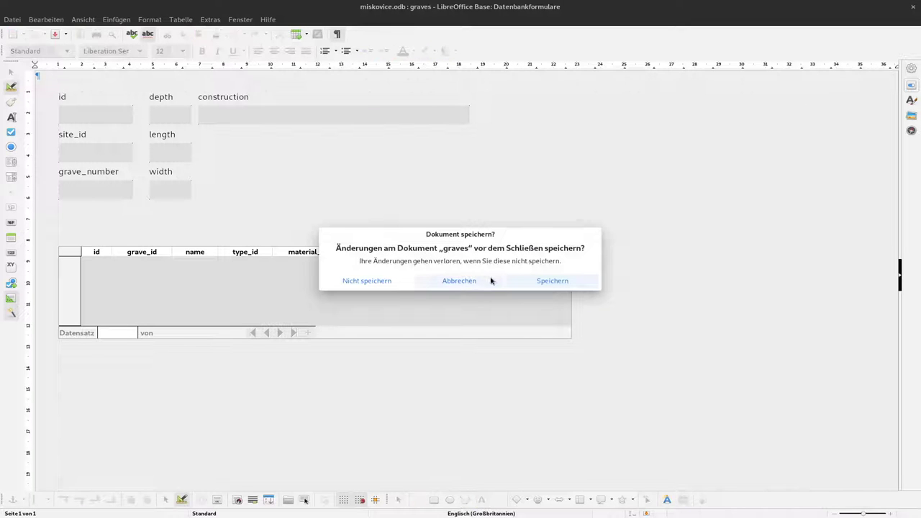
{"action": "left_click", "coordinate": [526, 279]}
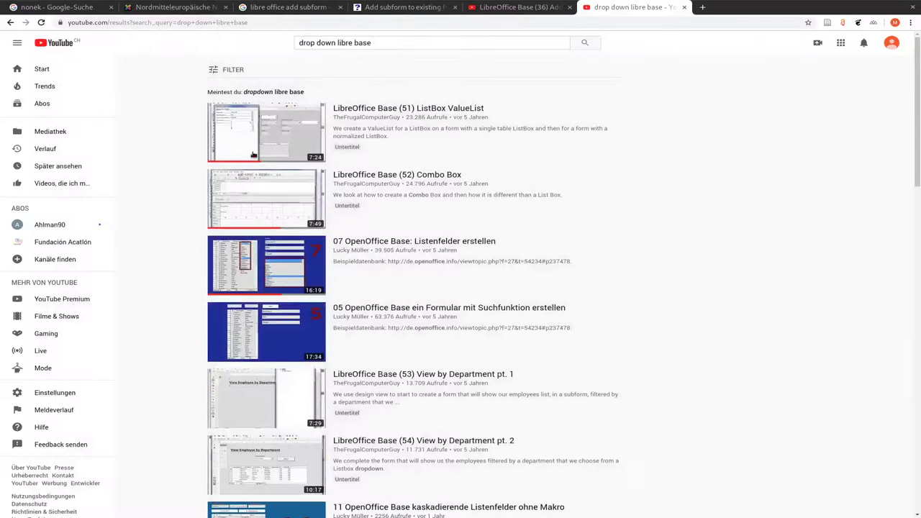
Reopen the graves form from the Forms list with Bearbeiten
{"action": "key", "text": "super"}
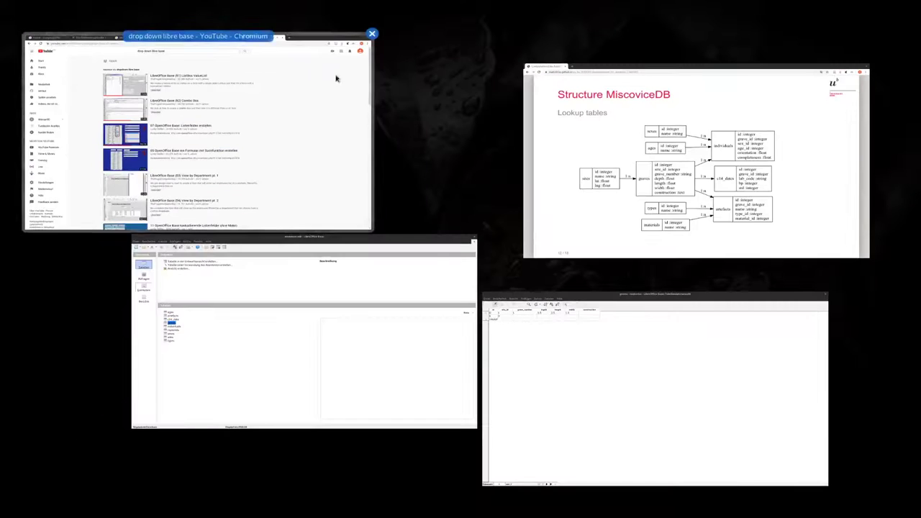
{"action": "left_click", "coordinate": [372, 33]}
{"action": "left_click", "coordinate": [403, 302]}
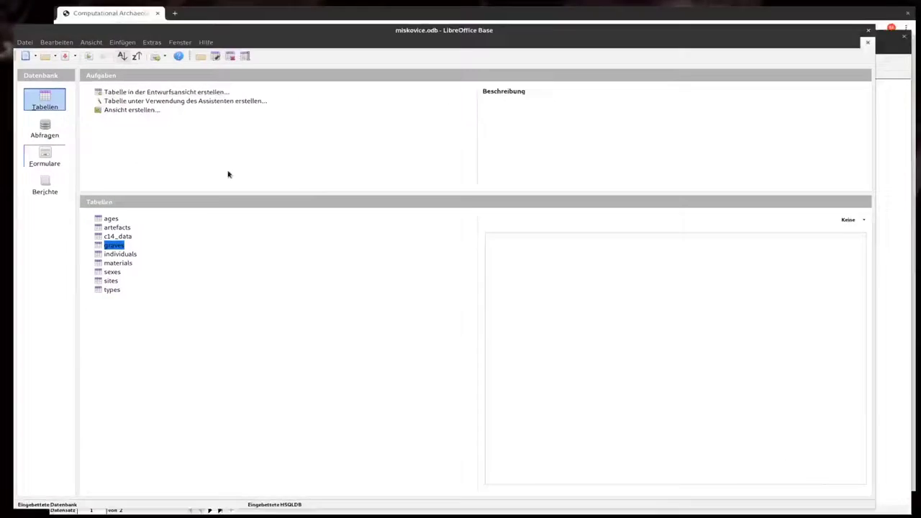
{"action": "left_click", "coordinate": [33, 142]}
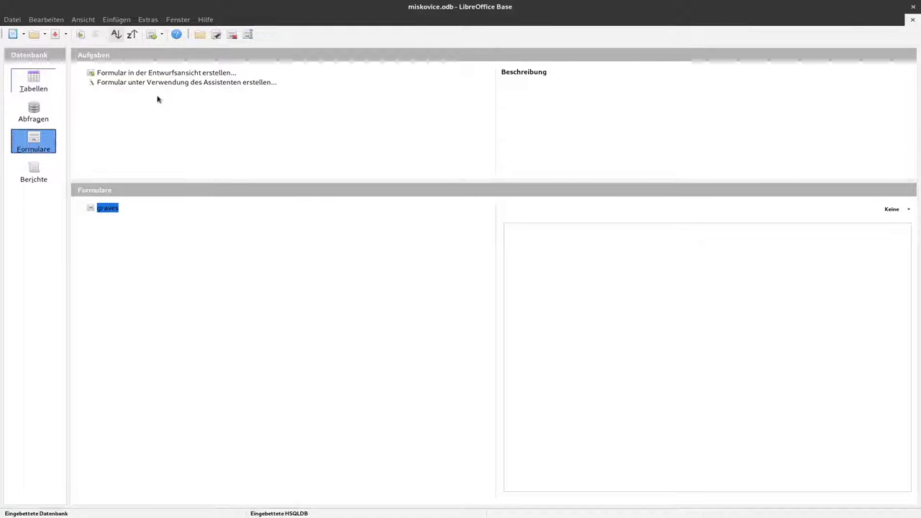
{"action": "right_click", "coordinate": [108, 208]}
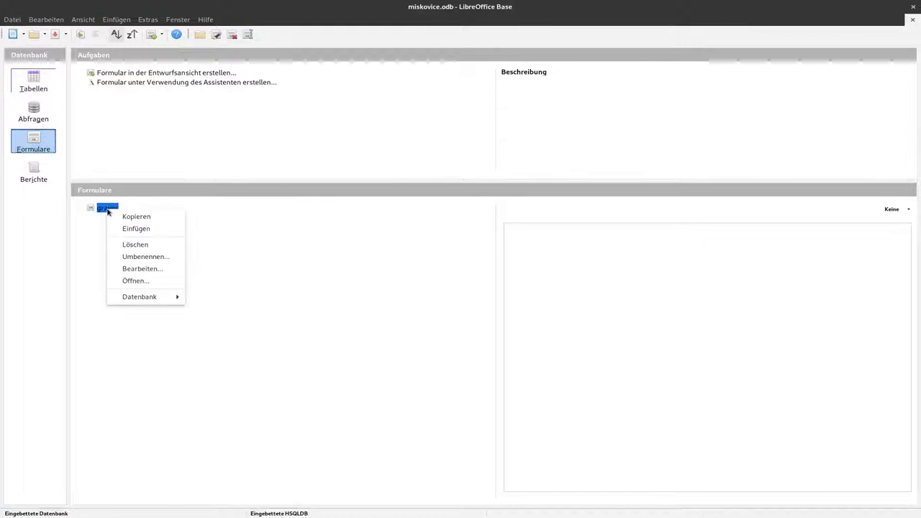
{"action": "left_click", "coordinate": [146, 269]}
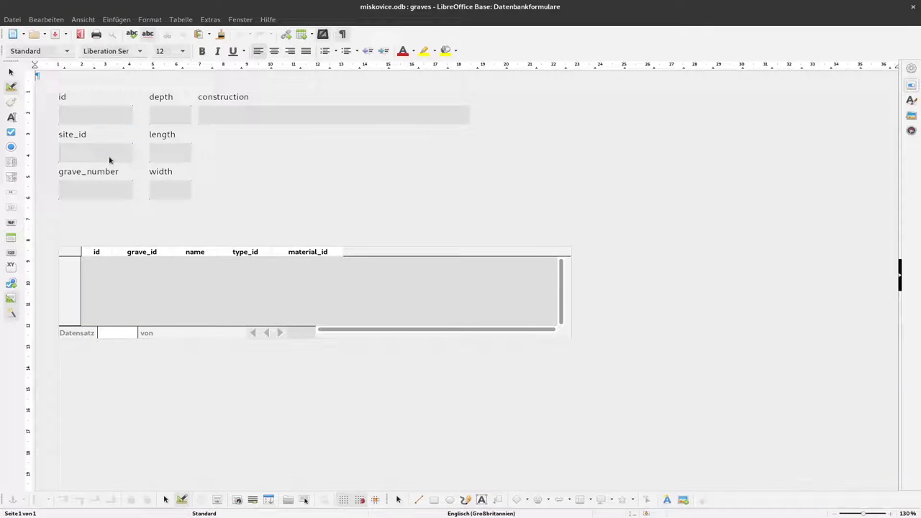
Enter the grouped site_id control (Gruppierung betreten) and bring up the site_id label's context menu
{"action": "left_click", "coordinate": [110, 157]}
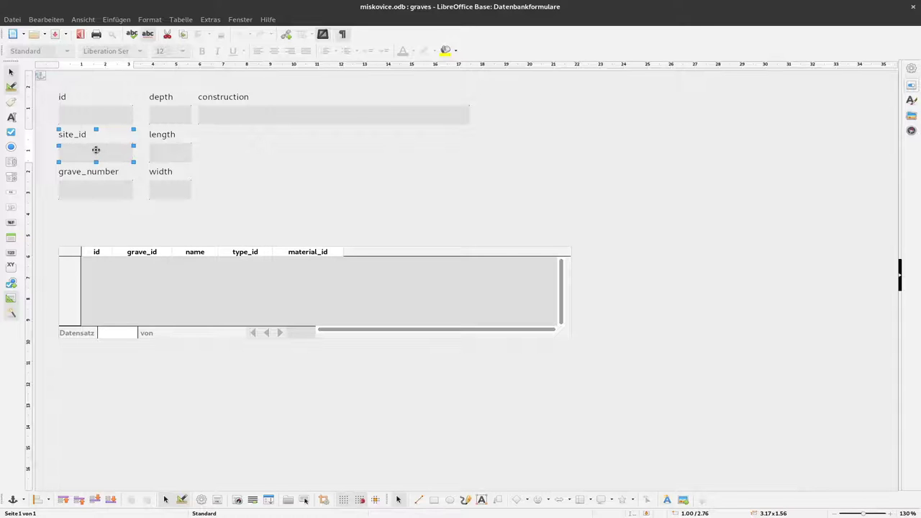
{"action": "right_click", "coordinate": [96, 153]}
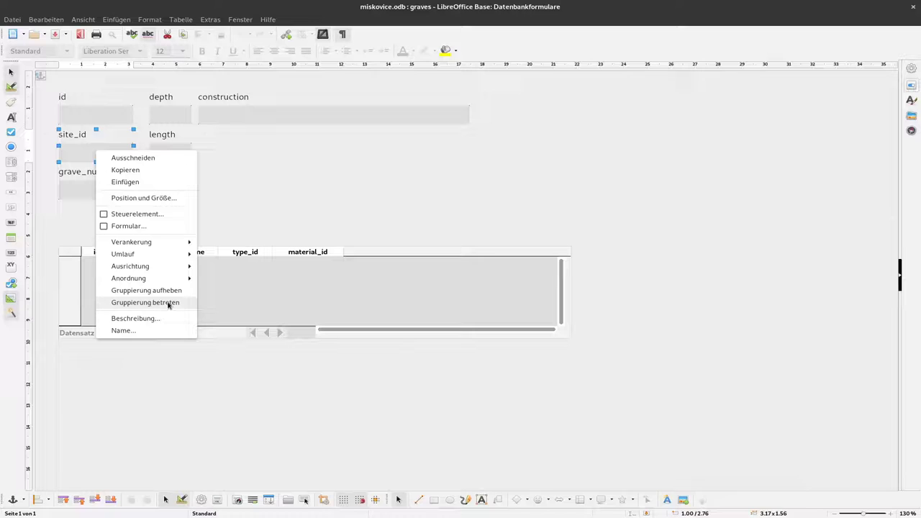
{"action": "left_click", "coordinate": [169, 303]}
{"action": "left_click", "coordinate": [68, 137]}
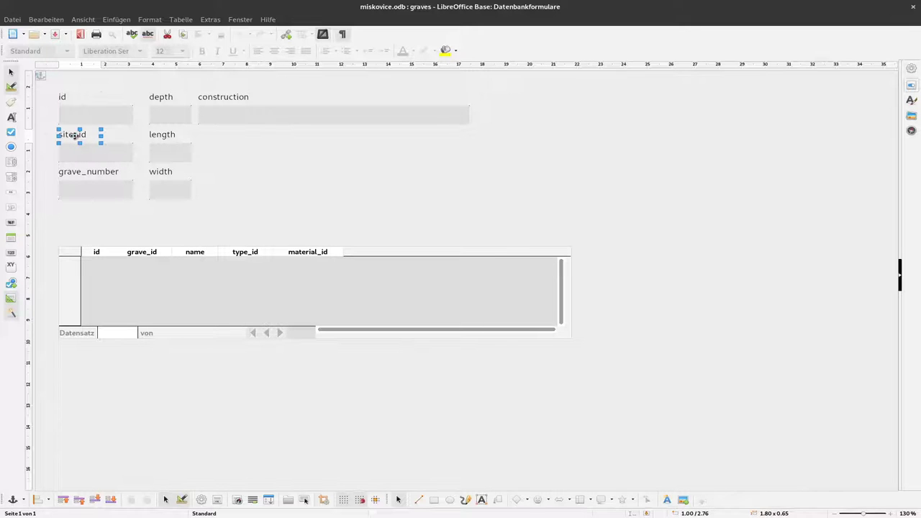
{"action": "right_click", "coordinate": [75, 138]}
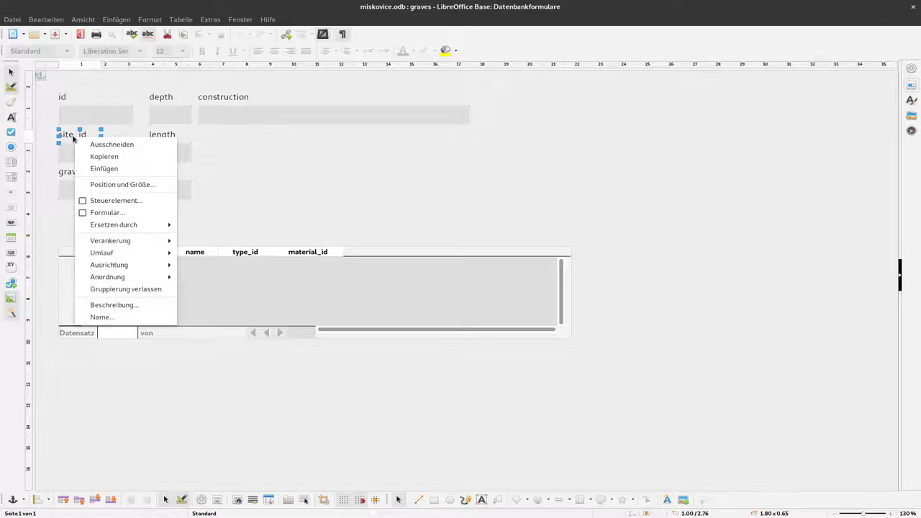
Change the label's Titel from site_id to site in its Properties dialog
{"action": "left_click", "coordinate": [128, 202]}
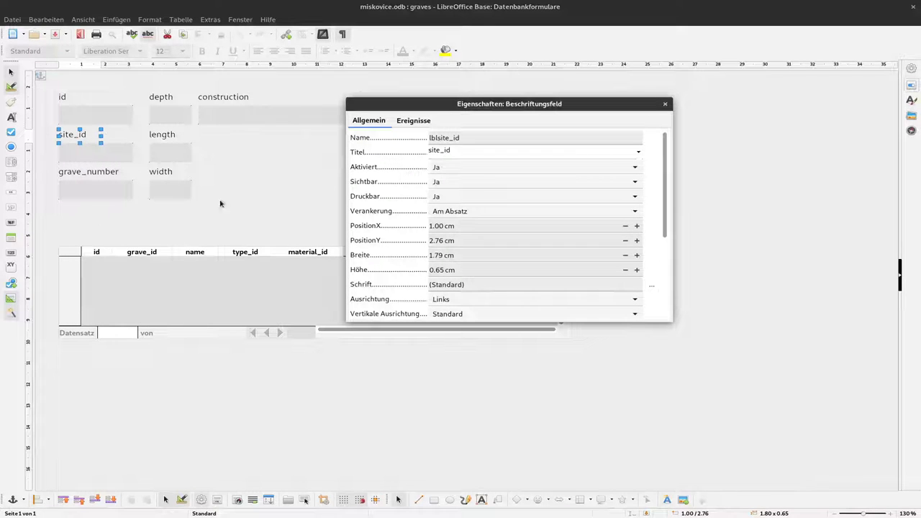
{"action": "left_click", "coordinate": [466, 151]}
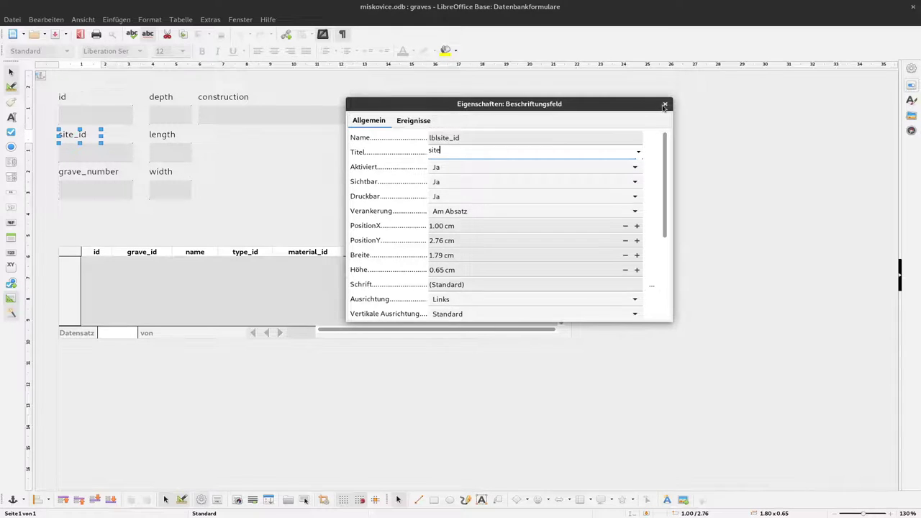
{"action": "left_click", "coordinate": [665, 103]}
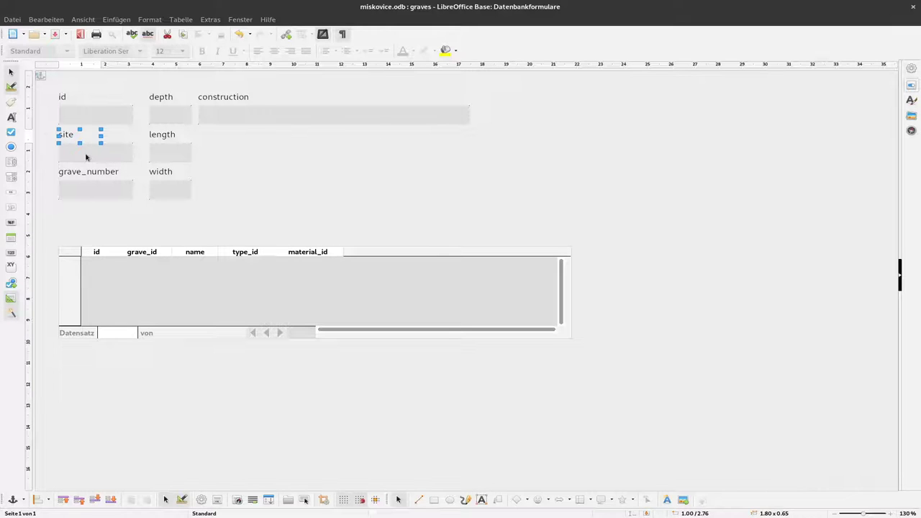
Replace the site text field with a list box via Ersetzen durch > Listenfeld
{"action": "left_click", "coordinate": [86, 157]}
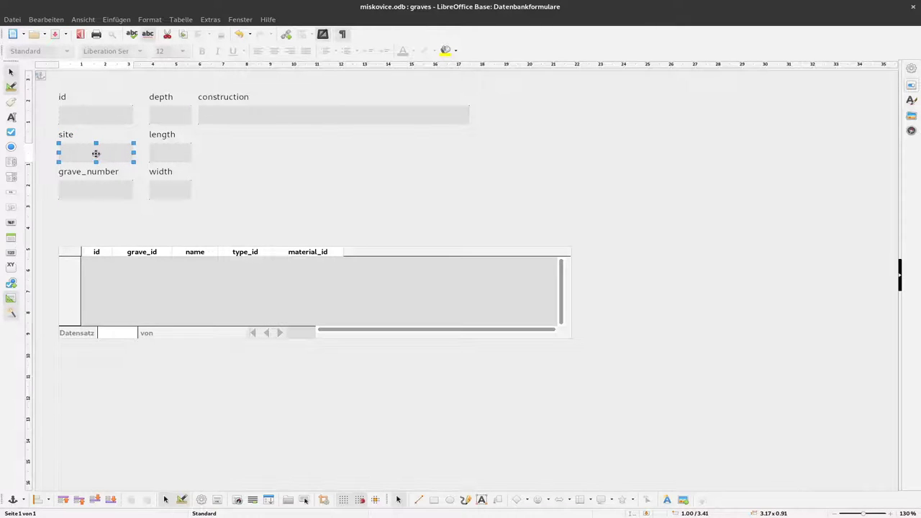
{"action": "right_click", "coordinate": [88, 153]}
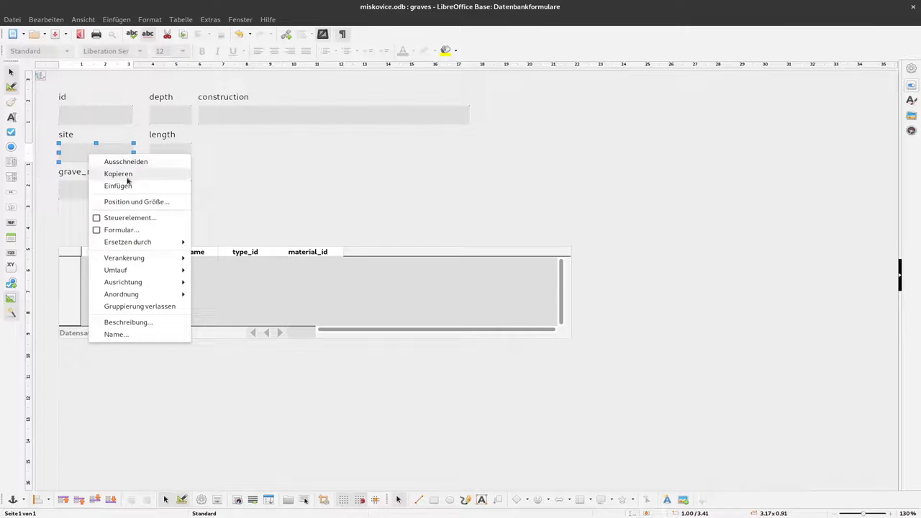
{"action": "mouse_move", "coordinate": [164, 243]}
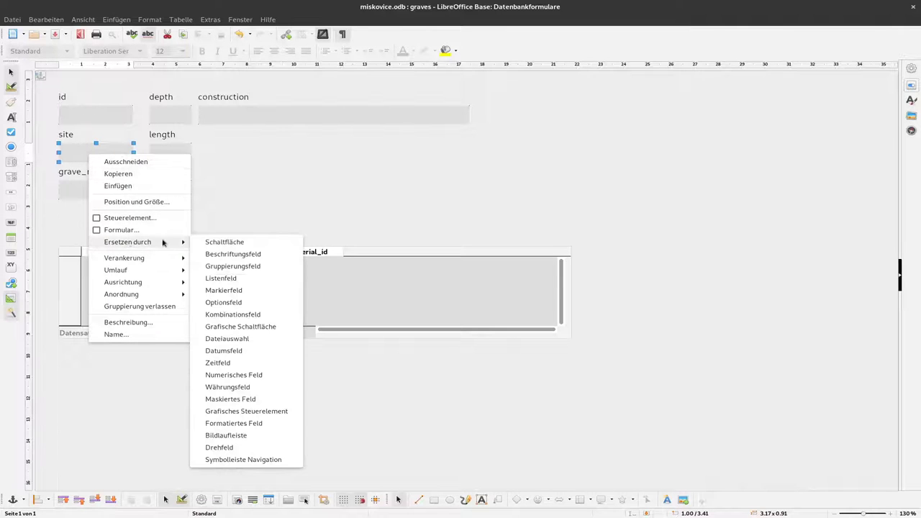
{"action": "left_click", "coordinate": [250, 278]}
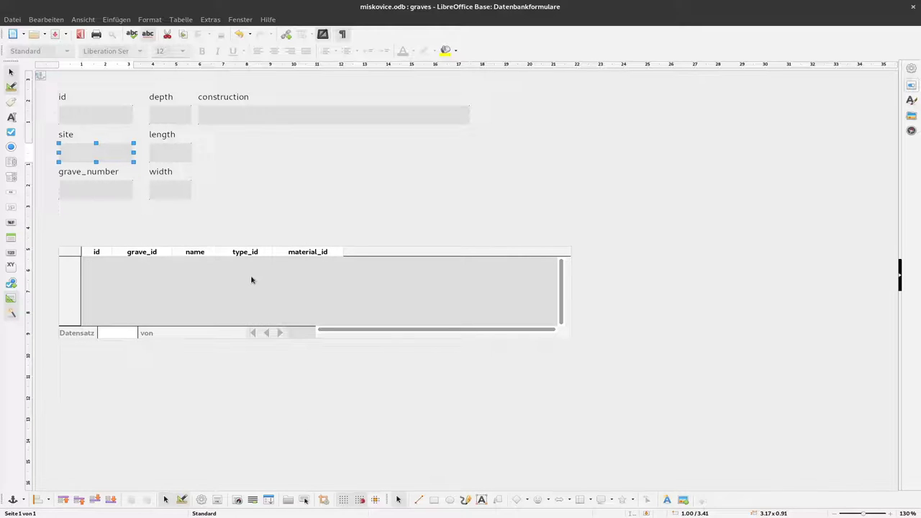
{"action": "right_click", "coordinate": [102, 151]}
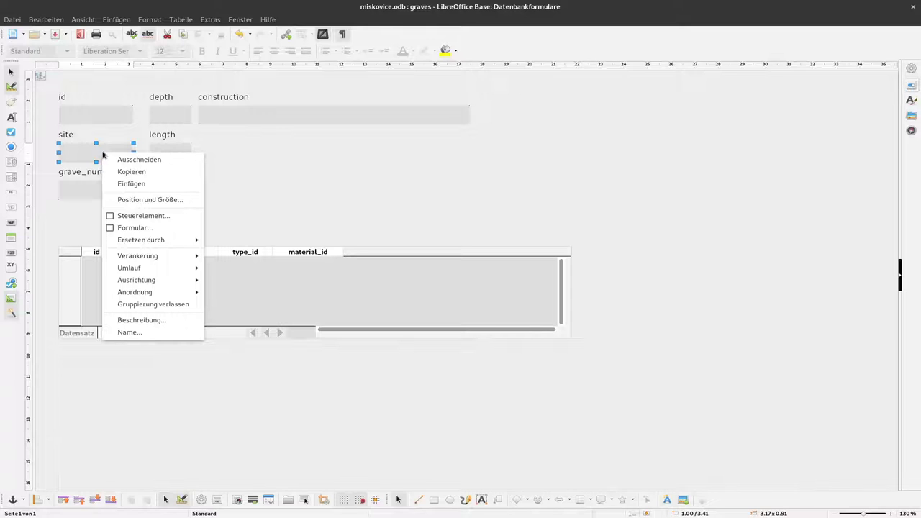
Set the site list box's Aufklappbar to Ja and its Art des Listeninhalts to SQL
{"action": "left_click", "coordinate": [156, 216]}
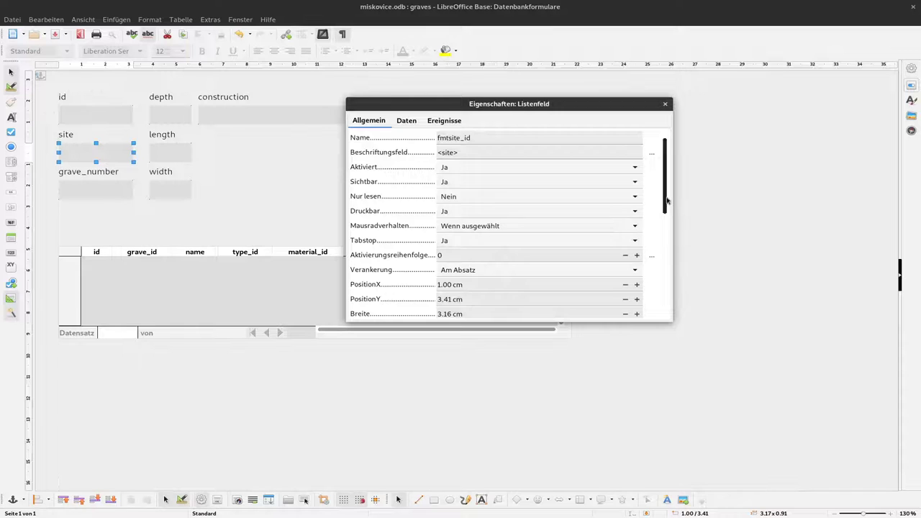
{"action": "left_click_drag", "start_coordinate": [668, 190], "coordinate": [666, 299]}
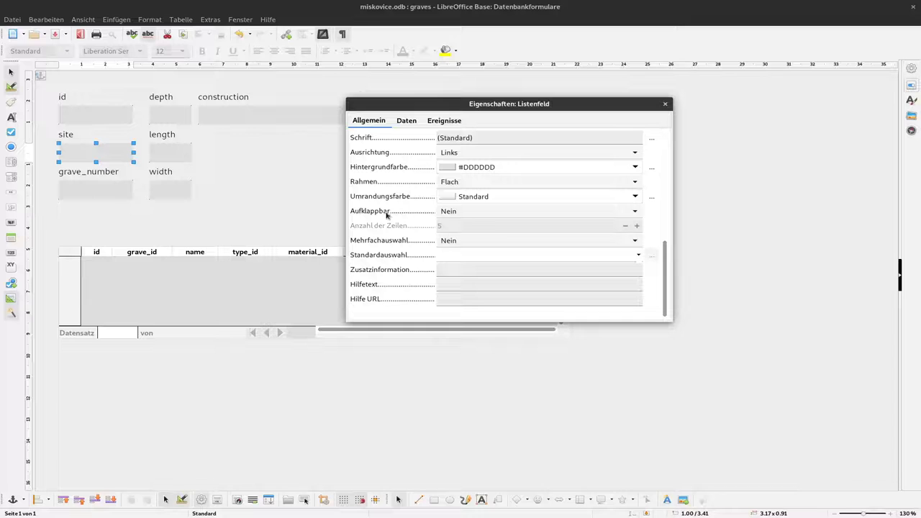
{"action": "left_click", "coordinate": [506, 213]}
{"action": "left_click", "coordinate": [502, 228]}
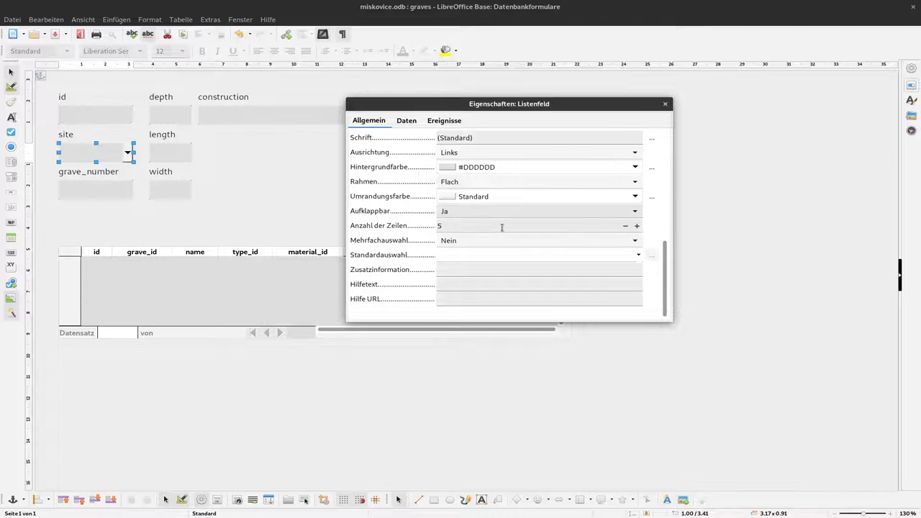
{"action": "left_click", "coordinate": [405, 121]}
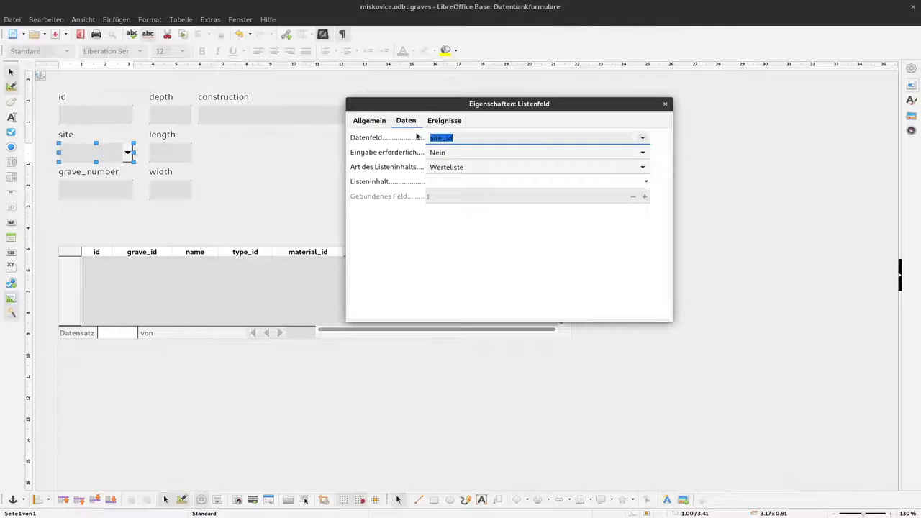
{"action": "left_click", "coordinate": [496, 171]}
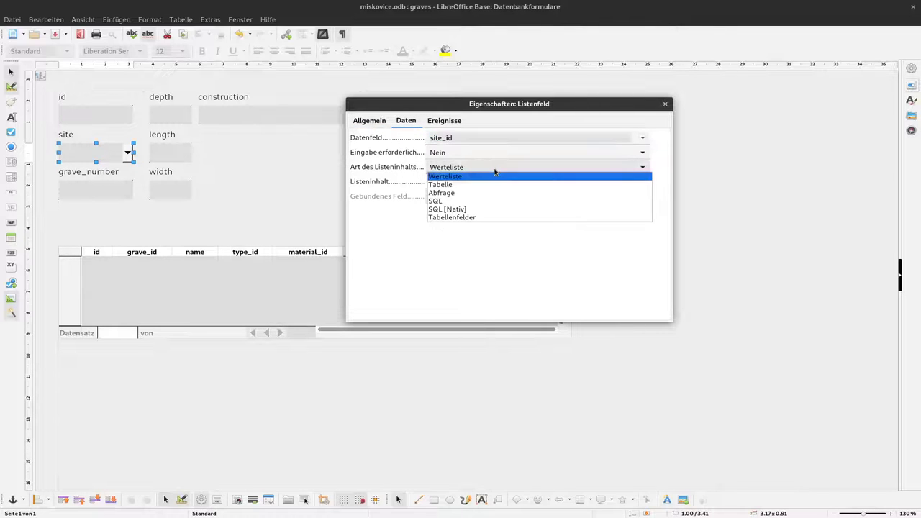
{"action": "left_click", "coordinate": [470, 204]}
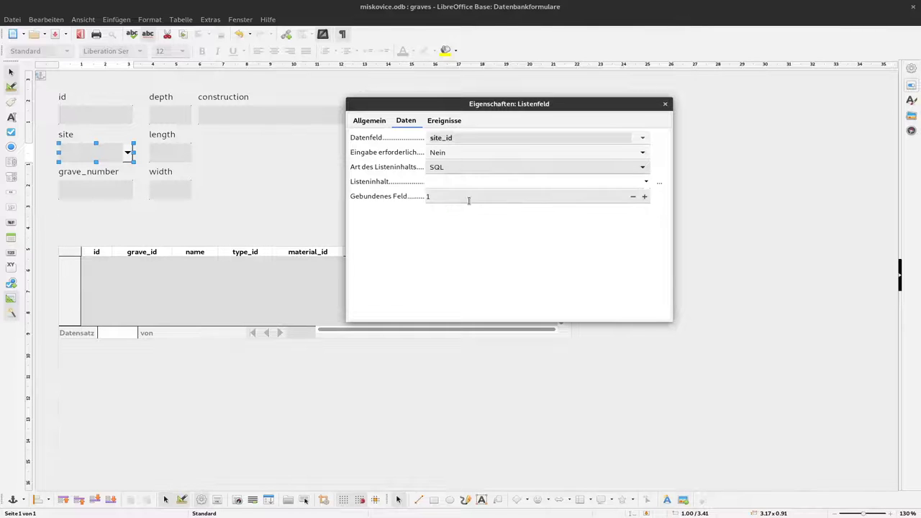
Build the list content query with sites.name and sites.id in the query designer
{"action": "left_click", "coordinate": [660, 185]}
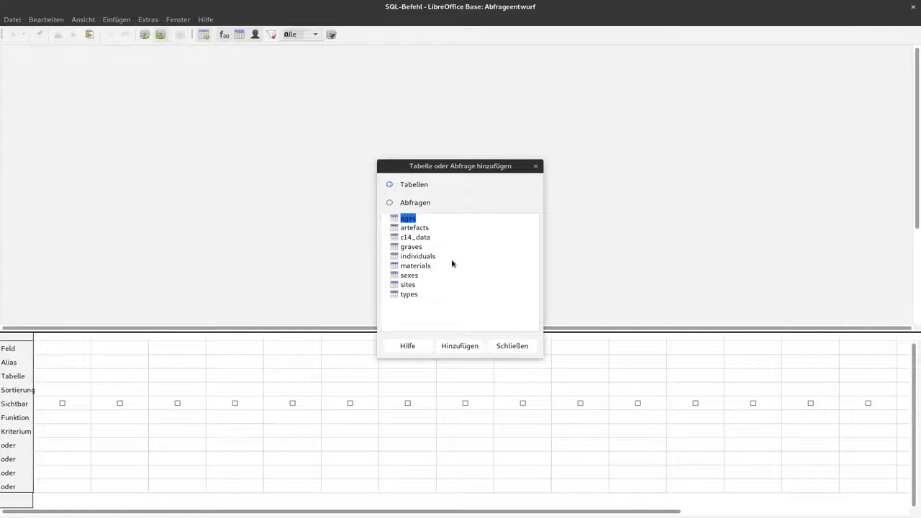
{"action": "left_click", "coordinate": [408, 285]}
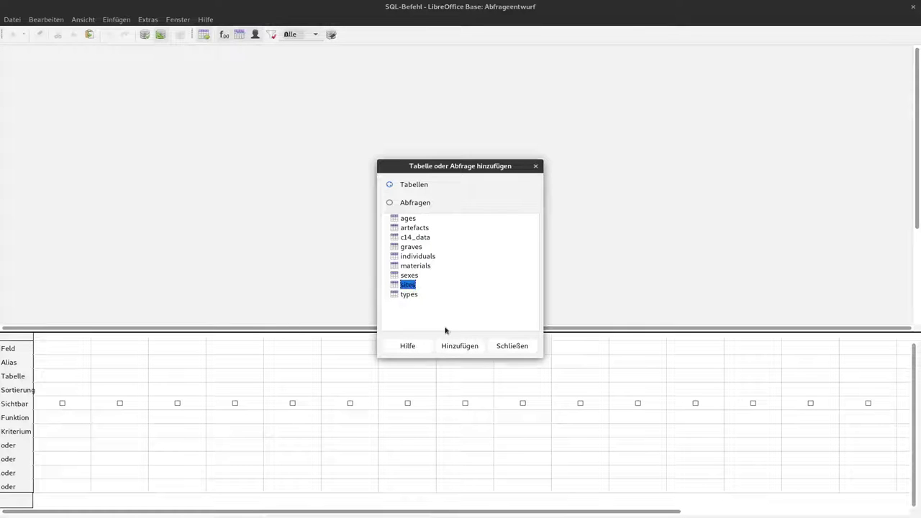
{"action": "left_click", "coordinate": [457, 346]}
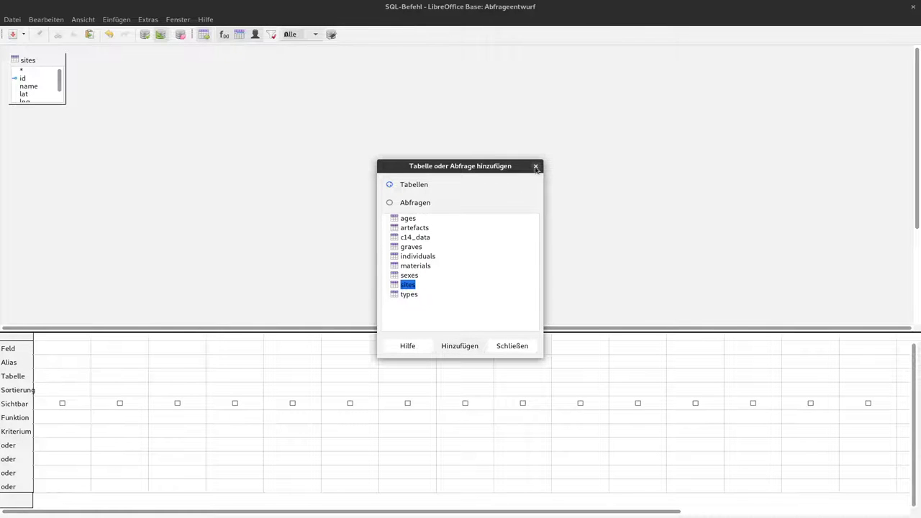
{"action": "left_click", "coordinate": [536, 166]}
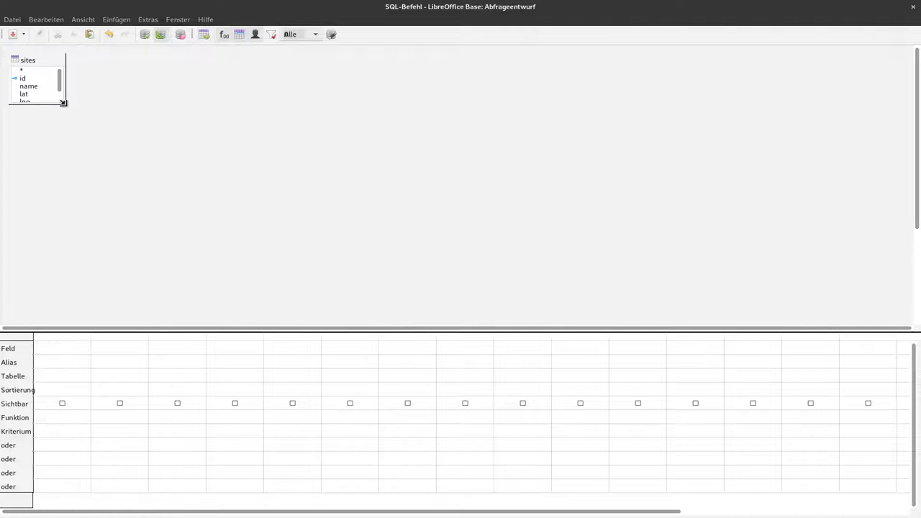
{"action": "left_click_drag", "start_coordinate": [64, 103], "coordinate": [103, 127]}
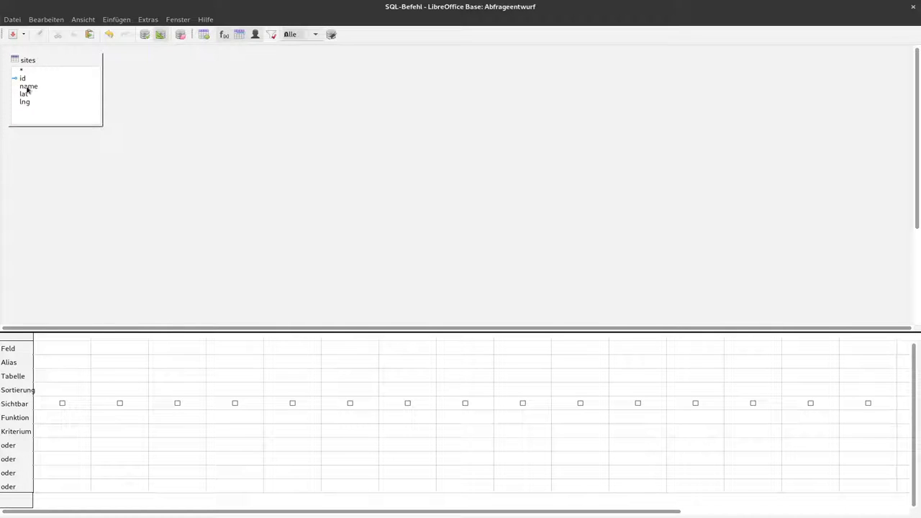
{"action": "double_click", "coordinate": [27, 87]}
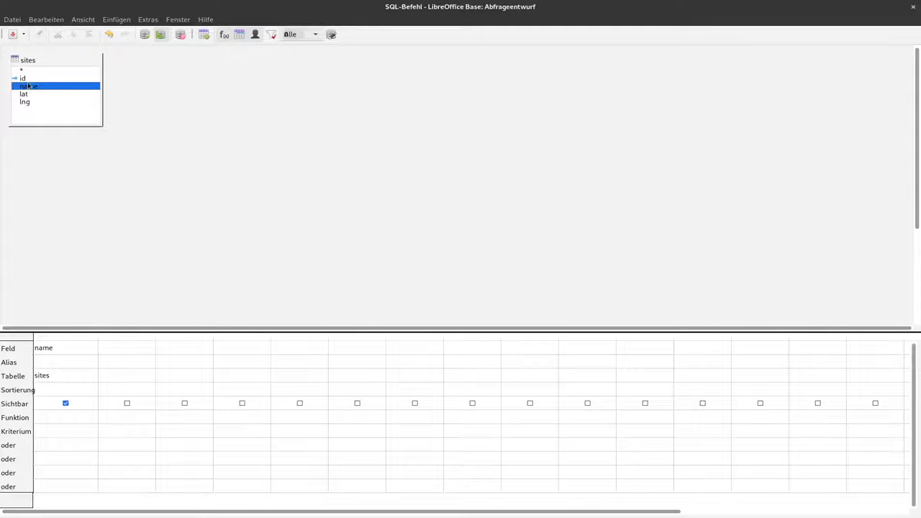
{"action": "double_click", "coordinate": [29, 78]}
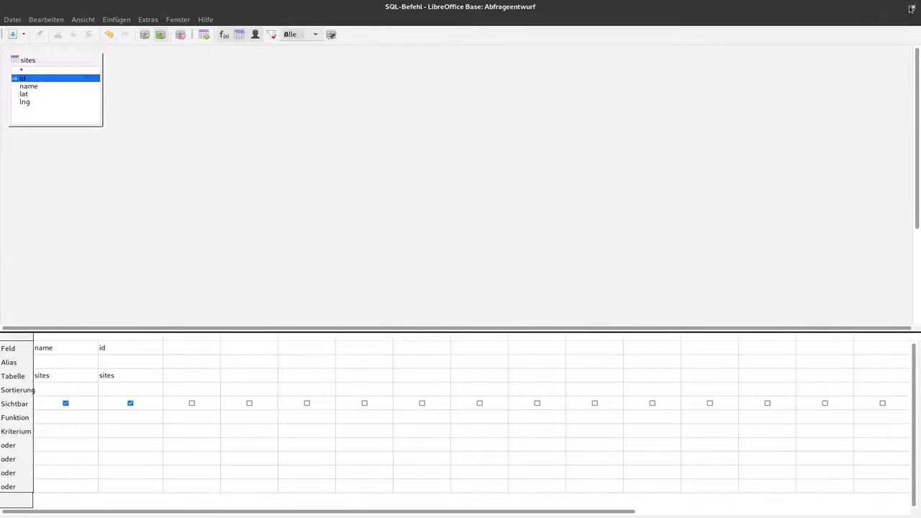
{"action": "left_click", "coordinate": [912, 7]}
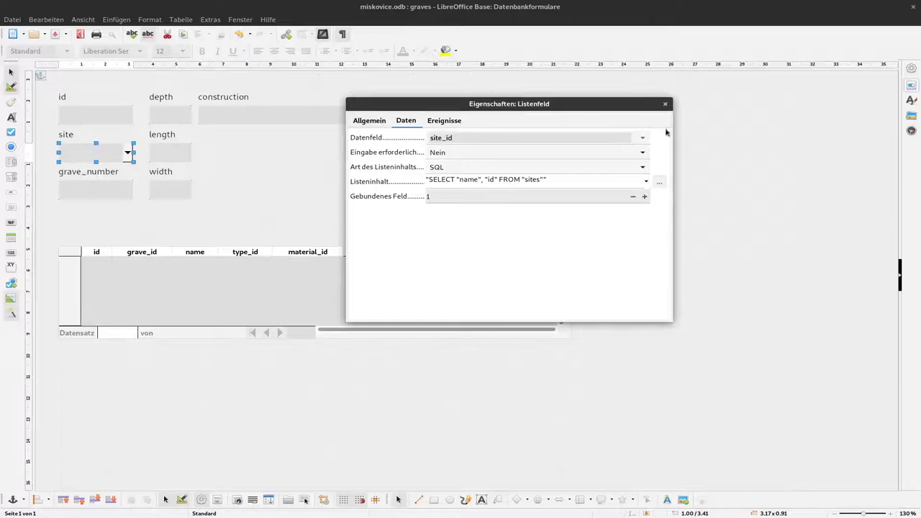
Close the Listenfeld properties and turn design mode off to show the graves data
{"action": "left_click", "coordinate": [665, 104]}
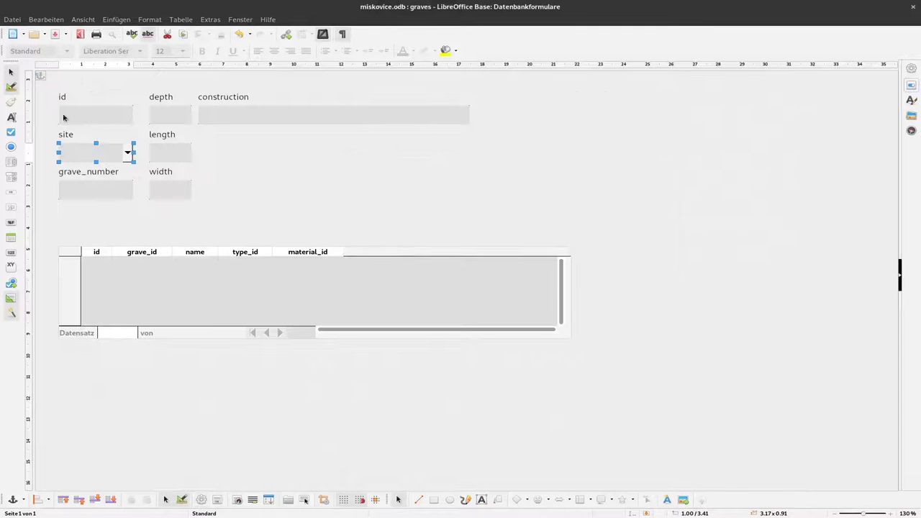
{"action": "left_click", "coordinate": [10, 88]}
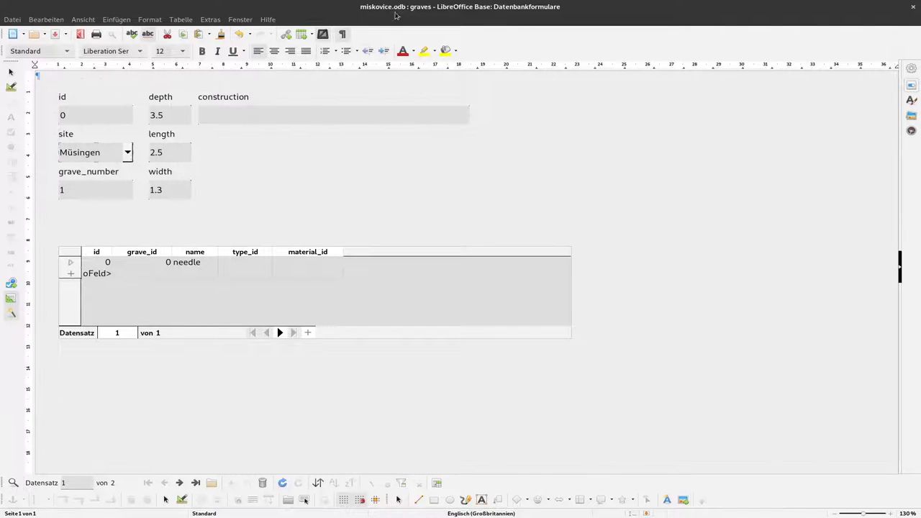
Open the graves table and tile it beside the graves form
{"action": "left_click_drag", "start_coordinate": [508, 54], "coordinate": [617, 83]}
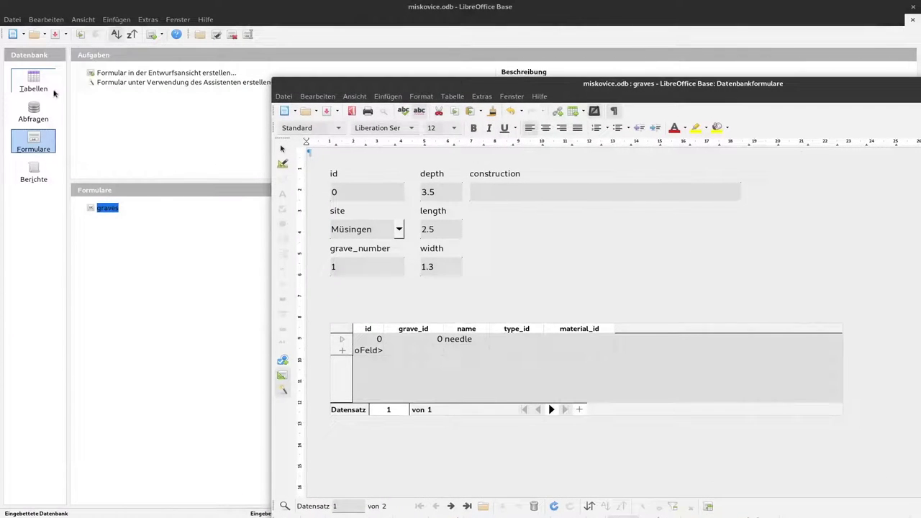
{"action": "key", "text": "ctrl+w"}
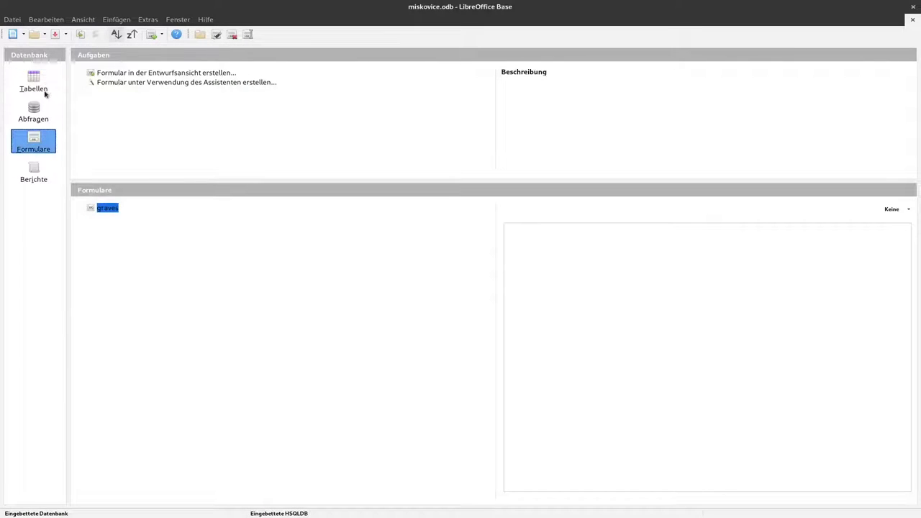
{"action": "left_click", "coordinate": [45, 87]}
{"action": "double_click", "coordinate": [111, 238]}
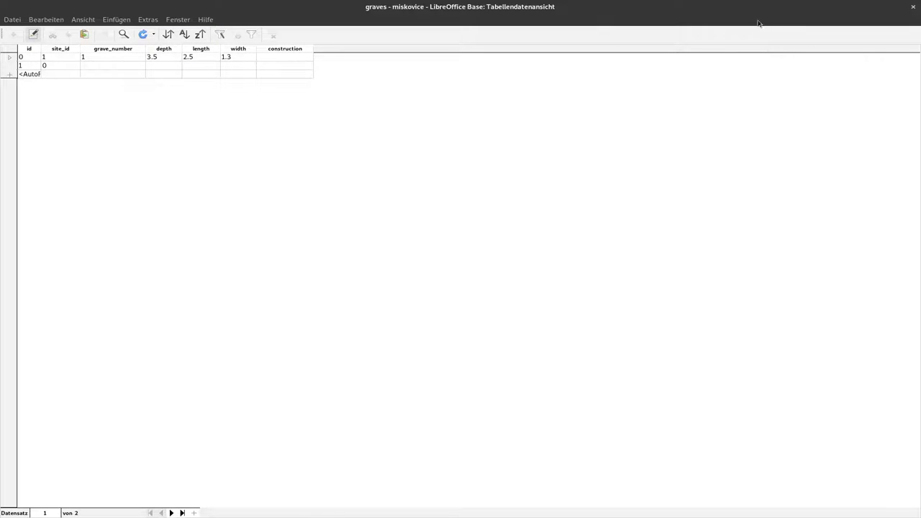
{"action": "left_click_drag", "start_coordinate": [691, 9], "coordinate": [1, 122]}
{"action": "key", "text": "super"}
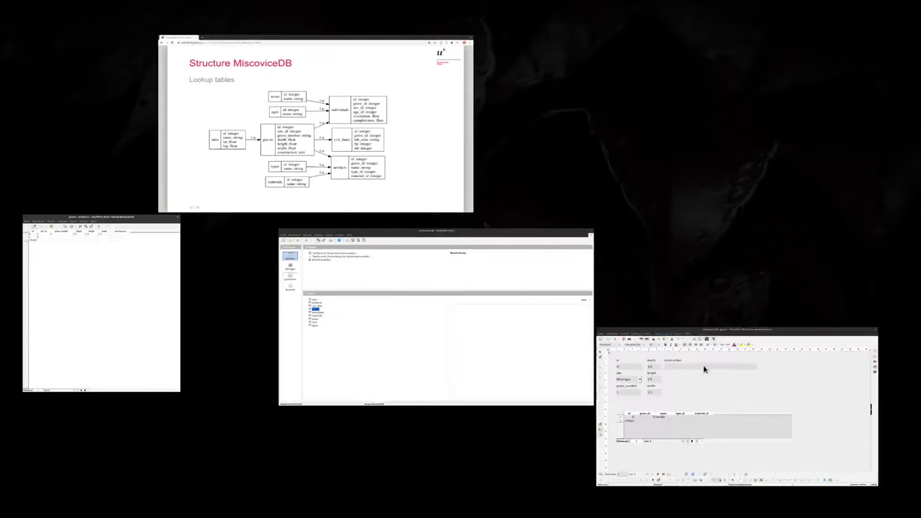
{"action": "left_click", "coordinate": [694, 410]}
{"action": "left_click_drag", "start_coordinate": [596, 84], "coordinate": [919, 92]}
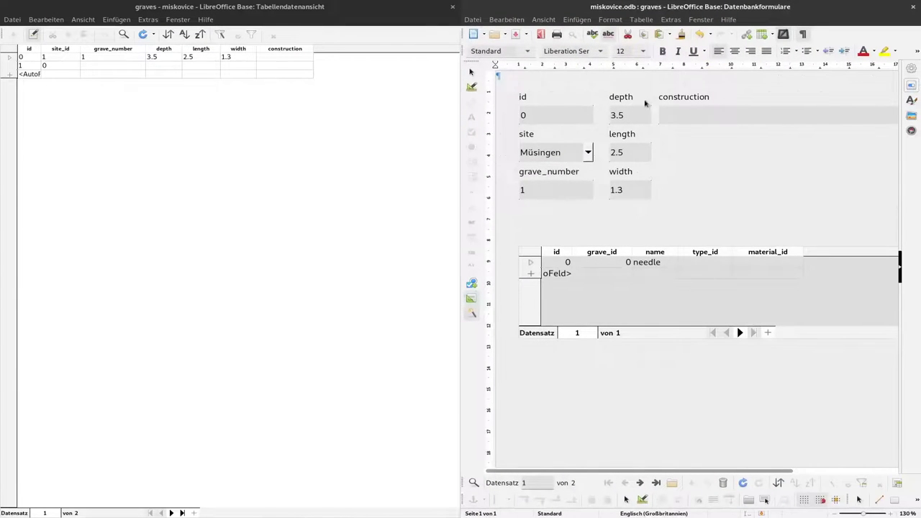
Change the first grave's site to Miscovice, save, and refresh the table to check site_id
{"action": "left_click", "coordinate": [589, 154]}
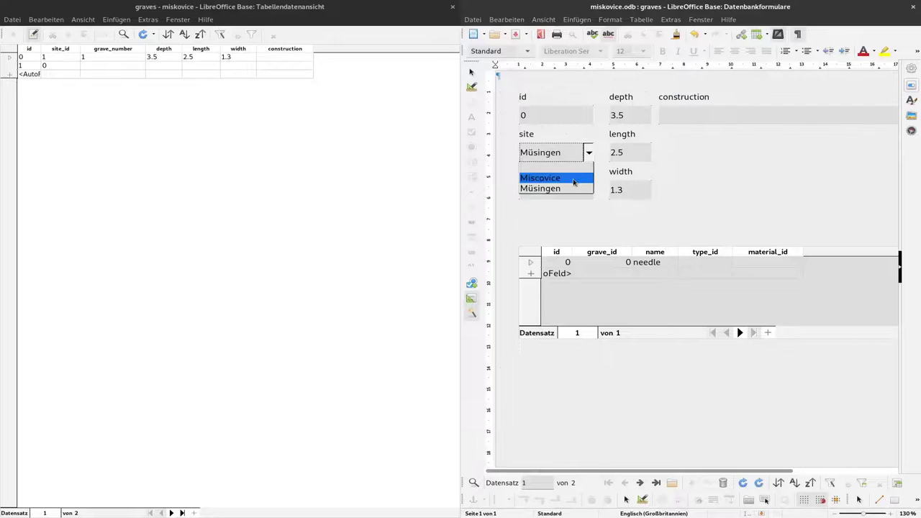
{"action": "left_click", "coordinate": [572, 179]}
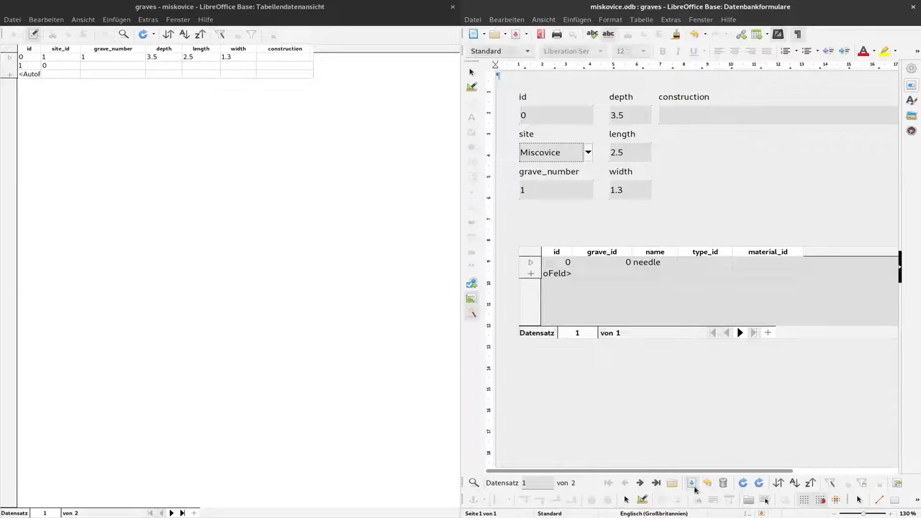
{"action": "left_click", "coordinate": [691, 486]}
{"action": "left_click", "coordinate": [142, 35]}
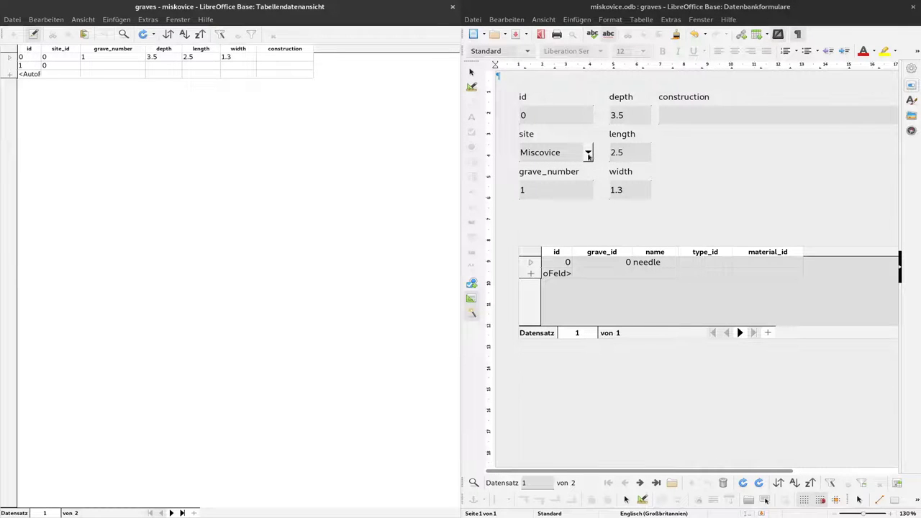
Set the site back to Müsingen, save, confirm site_id 1, and maximize the form
{"action": "left_click", "coordinate": [588, 153]}
{"action": "left_click", "coordinate": [554, 189]}
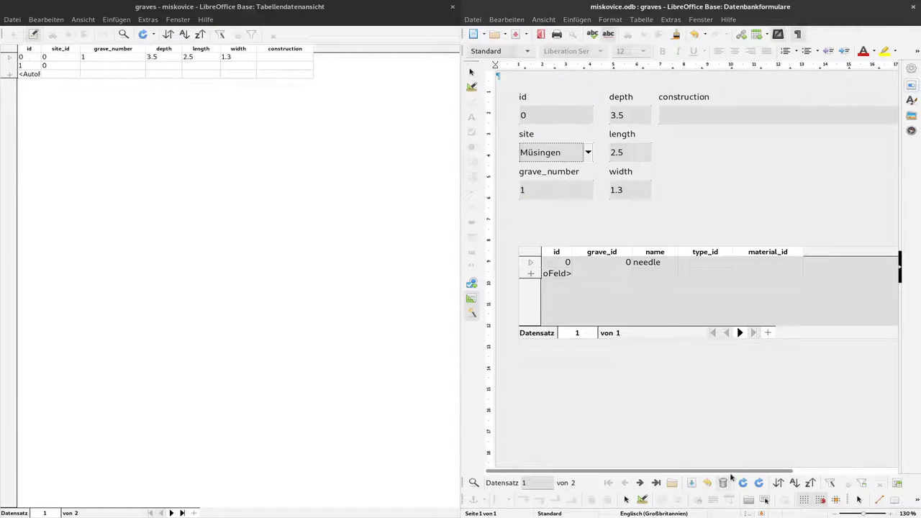
{"action": "left_click", "coordinate": [691, 483]}
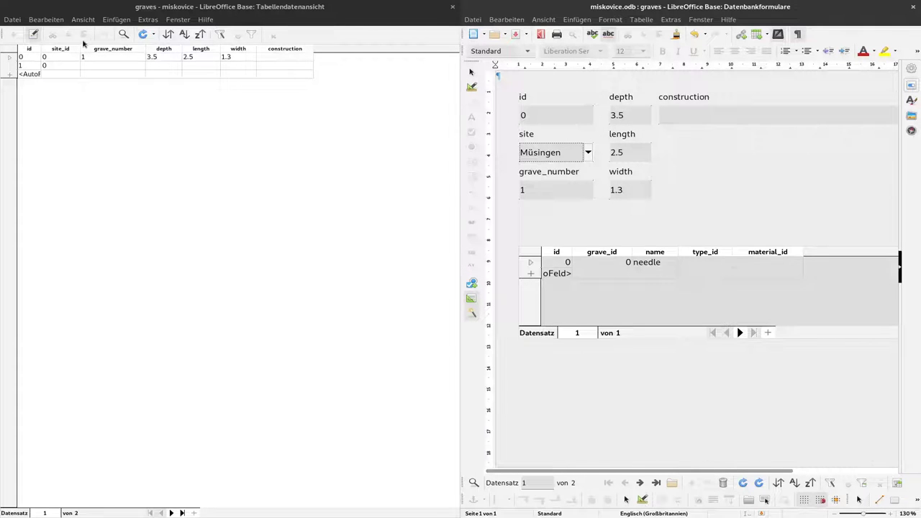
{"action": "left_click", "coordinate": [143, 35]}
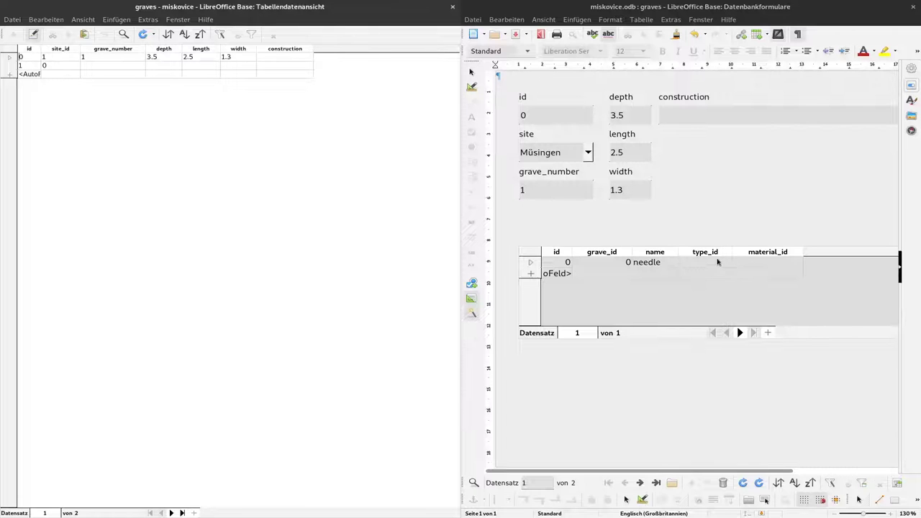
{"action": "left_click", "coordinate": [697, 10]}
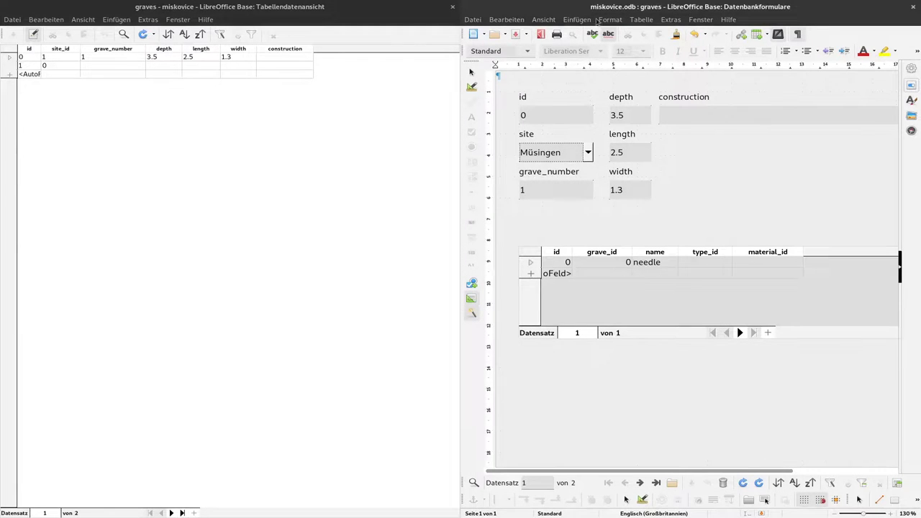
{"action": "double_click", "coordinate": [603, 8]}
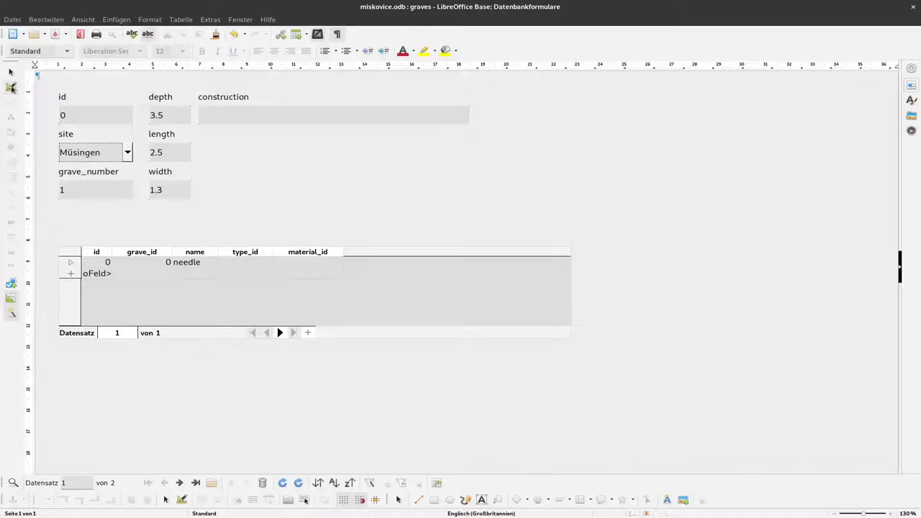
In design mode, replace the artifacts subform's type_id column with a Listenfeld column
{"action": "left_click", "coordinate": [12, 89]}
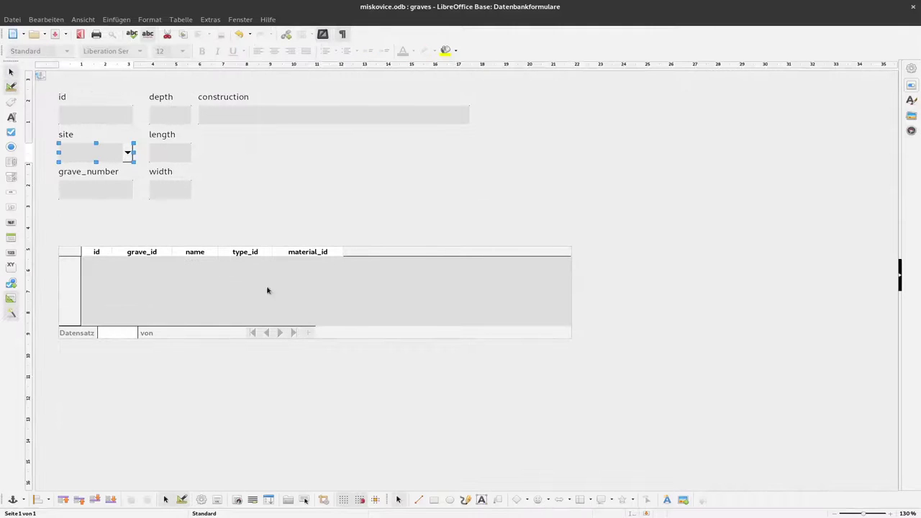
{"action": "left_click", "coordinate": [245, 253]}
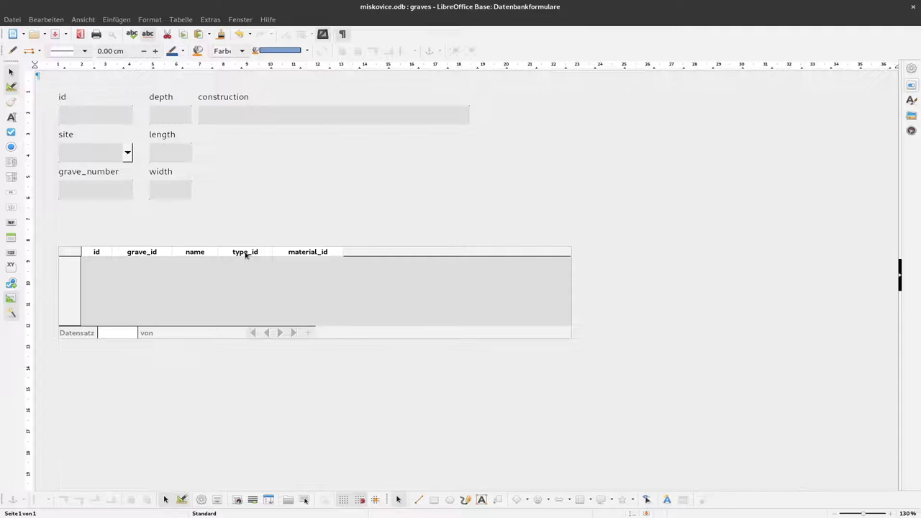
{"action": "right_click", "coordinate": [244, 254]}
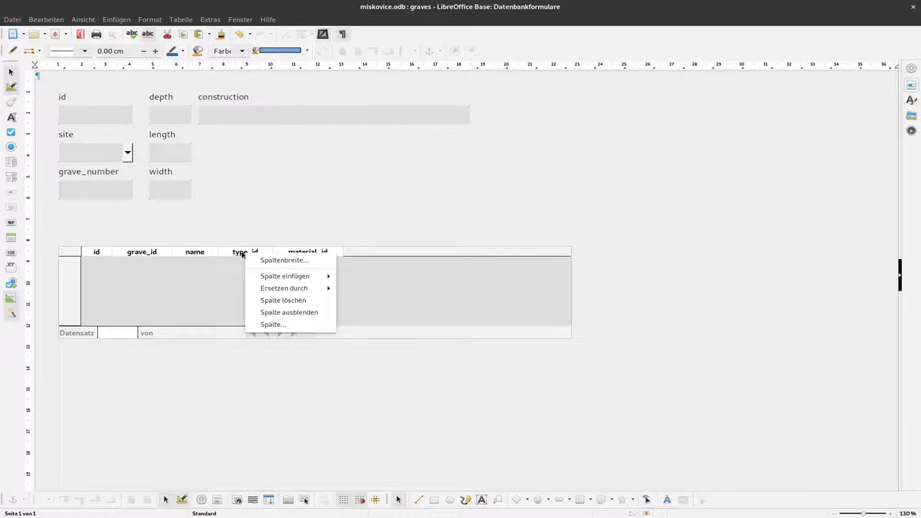
{"action": "mouse_move", "coordinate": [284, 291]}
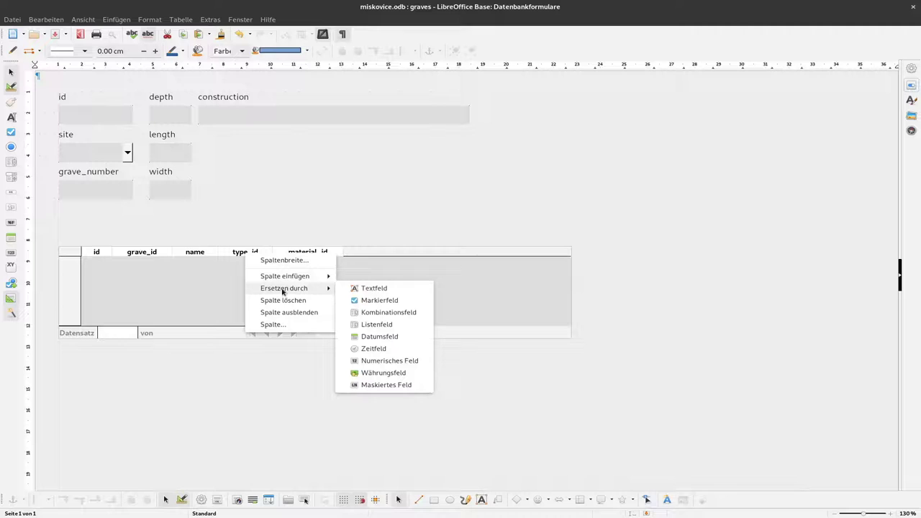
{"action": "left_click", "coordinate": [383, 328]}
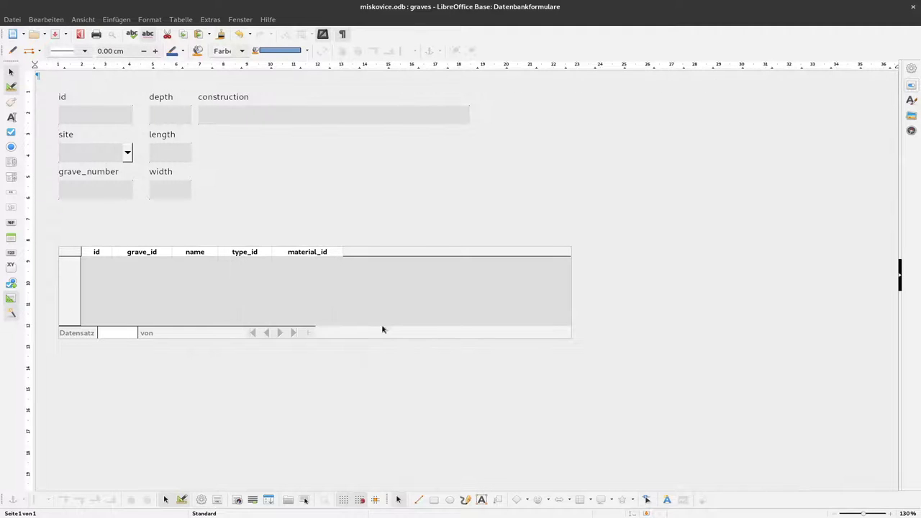
{"action": "right_click", "coordinate": [251, 255]}
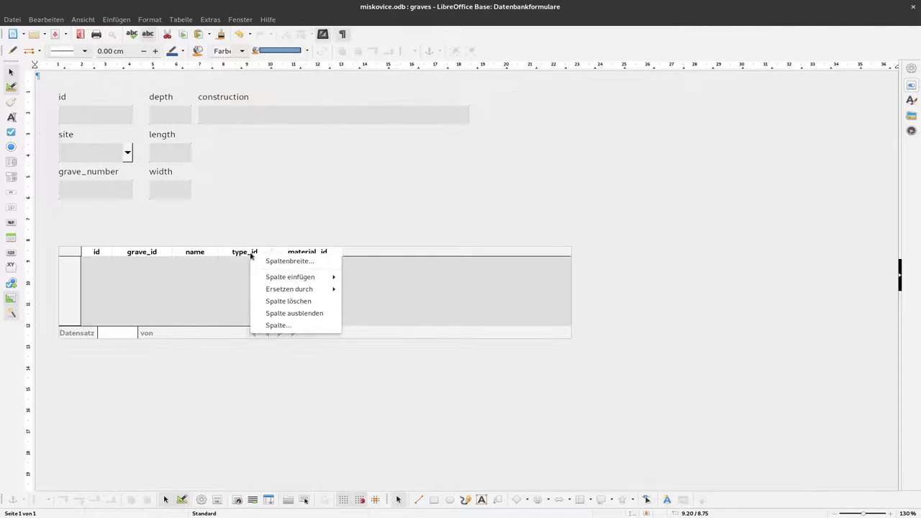
Set the type_id column's list content type to SQL
{"action": "left_click", "coordinate": [297, 326]}
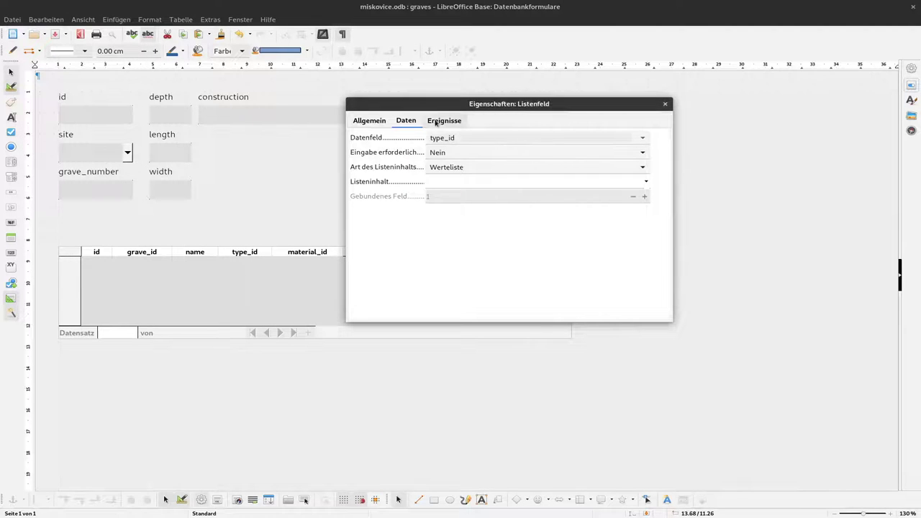
{"action": "left_click", "coordinate": [502, 167]}
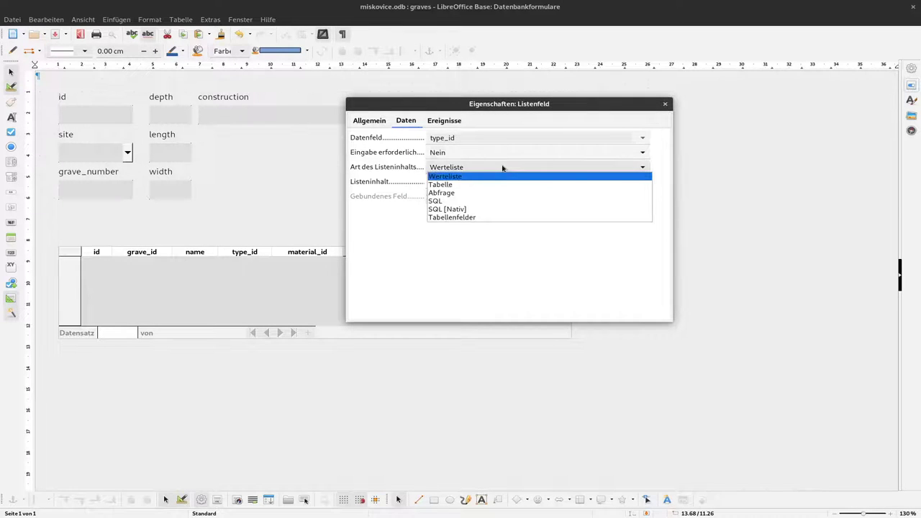
{"action": "left_click", "coordinate": [446, 200]}
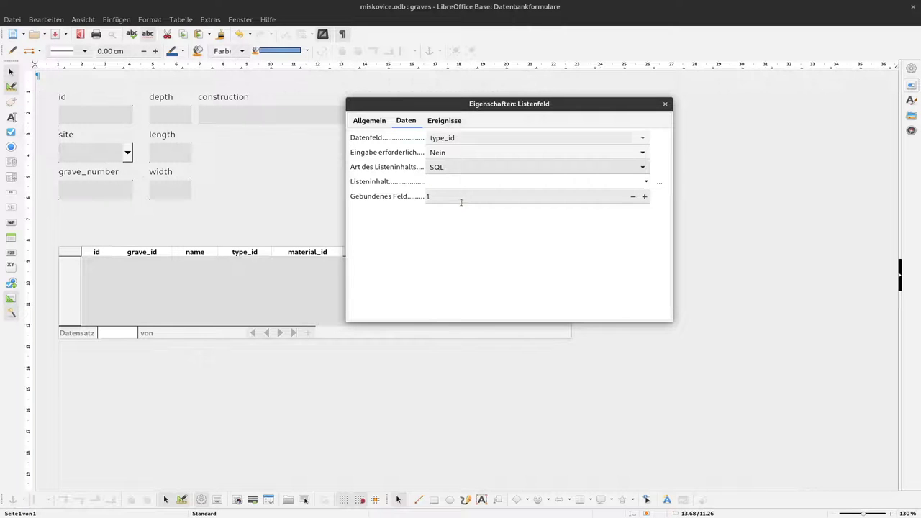
Build and save a list query selecting name and id from the types table
{"action": "left_click", "coordinate": [657, 184]}
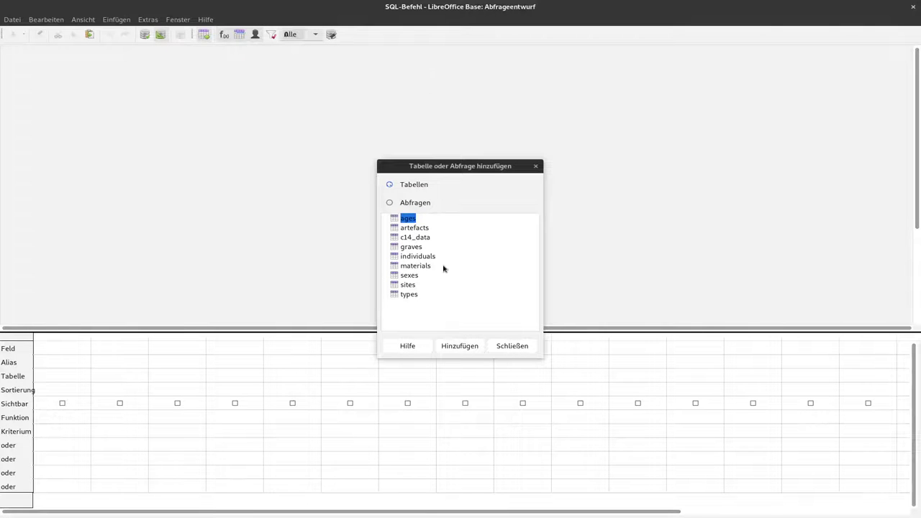
{"action": "left_click", "coordinate": [512, 346]}
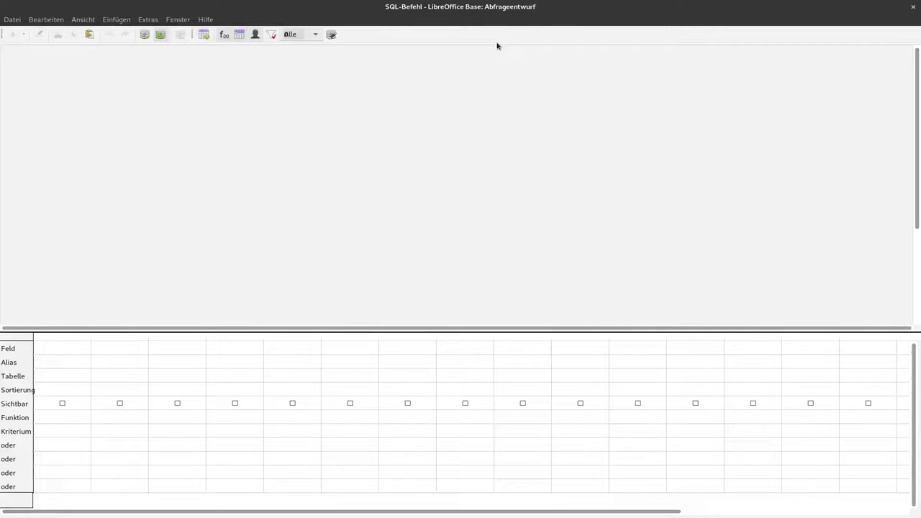
{"action": "left_click_drag", "start_coordinate": [489, 10], "coordinate": [541, 411]}
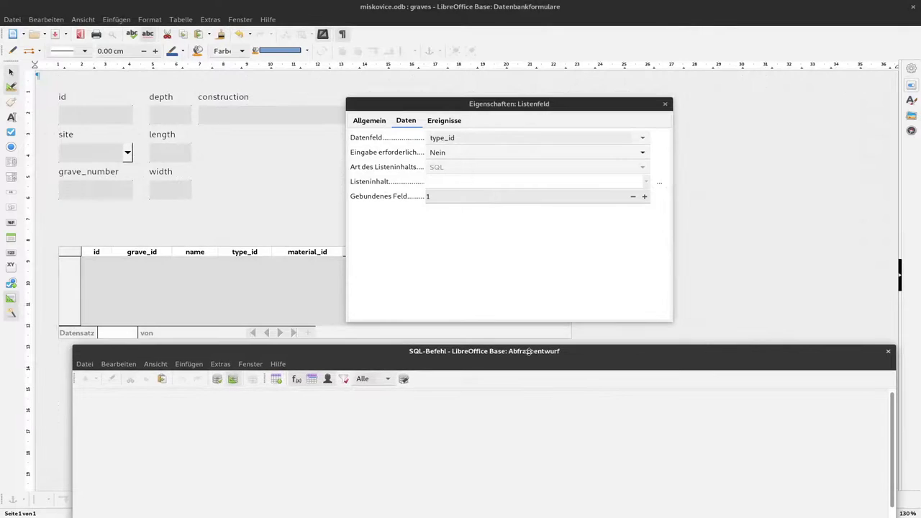
{"action": "double_click", "coordinate": [541, 411]}
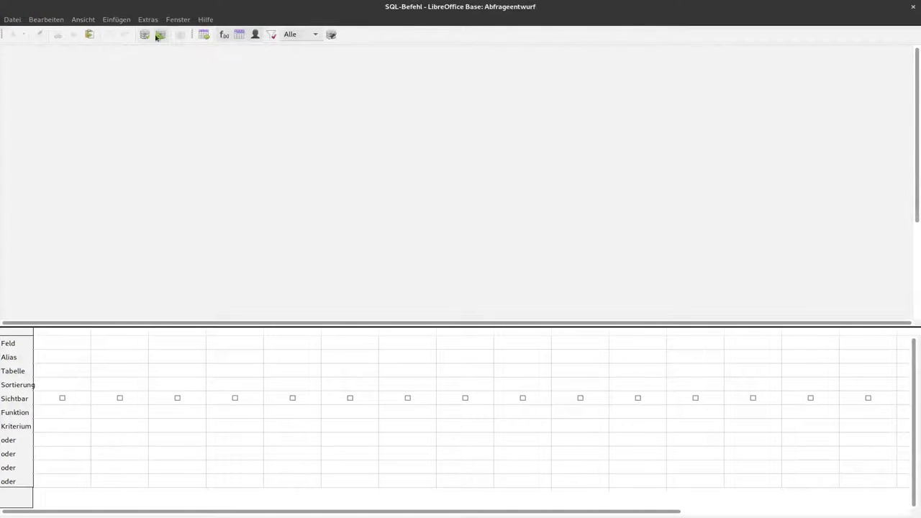
{"action": "left_click", "coordinate": [204, 34]}
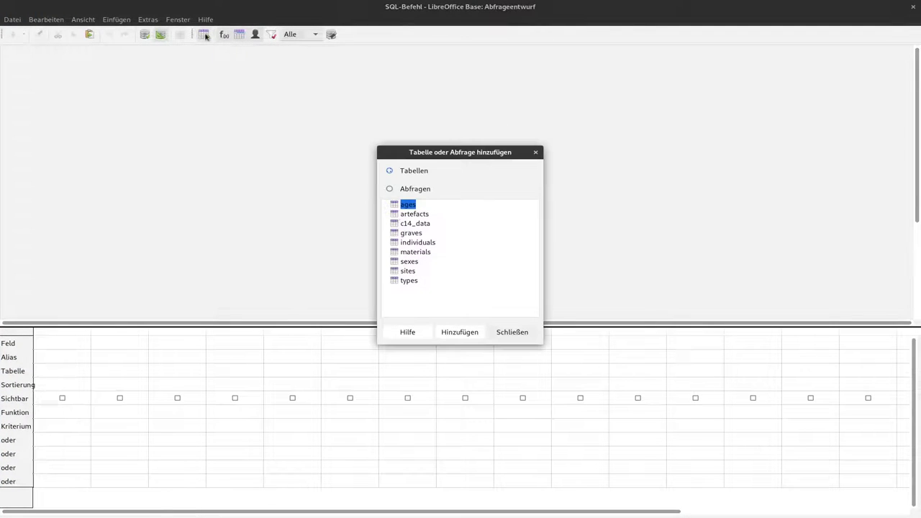
{"action": "double_click", "coordinate": [408, 280]}
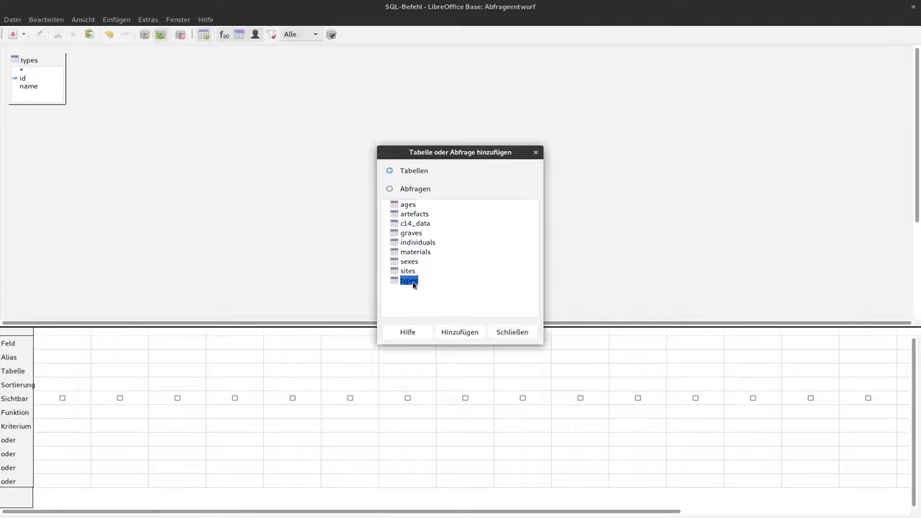
{"action": "left_click", "coordinate": [502, 332]}
{"action": "double_click", "coordinate": [31, 87]}
{"action": "left_click", "coordinate": [31, 78]}
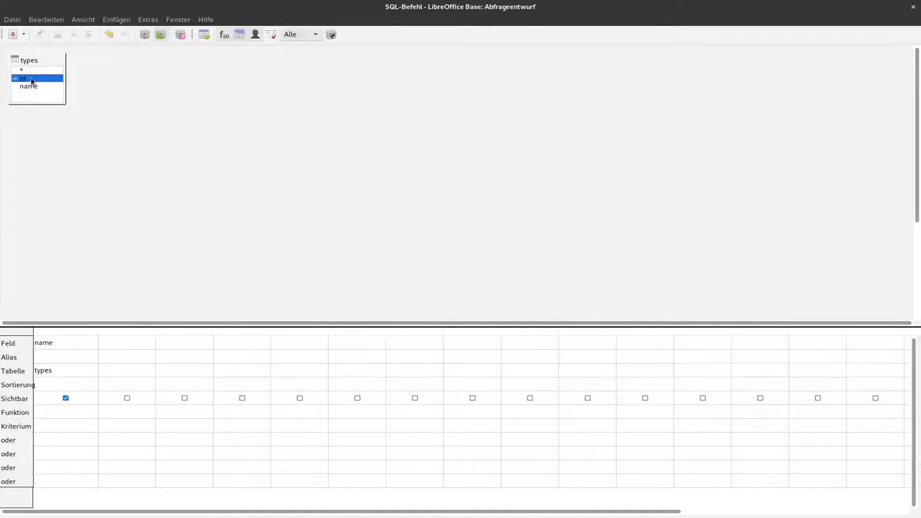
{"action": "double_click", "coordinate": [31, 78]}
{"action": "left_click", "coordinate": [12, 34]}
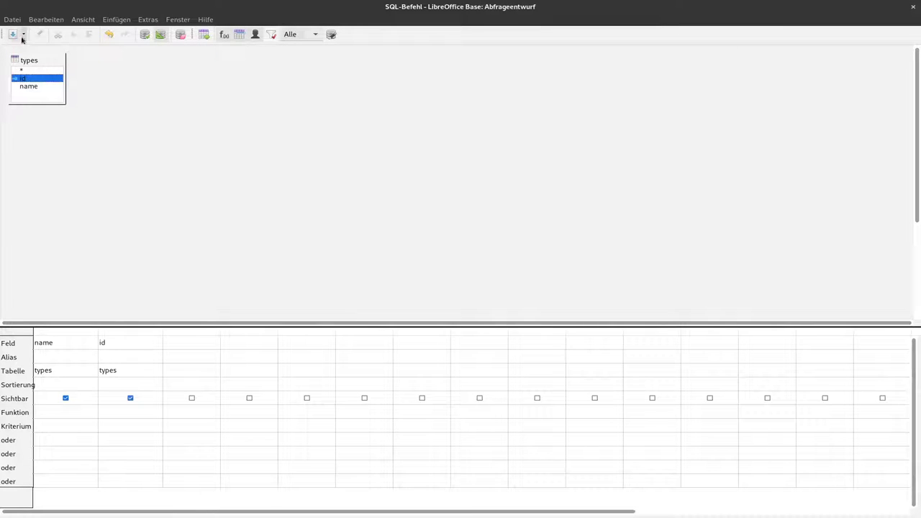
{"action": "left_click", "coordinate": [913, 6]}
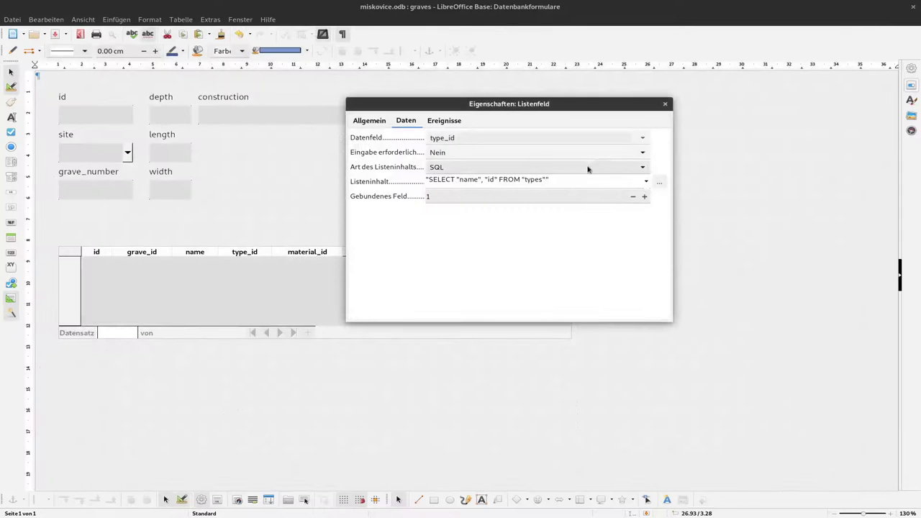
Review the type_id list box's Allgemein tab and close its properties
{"action": "left_click", "coordinate": [369, 121]}
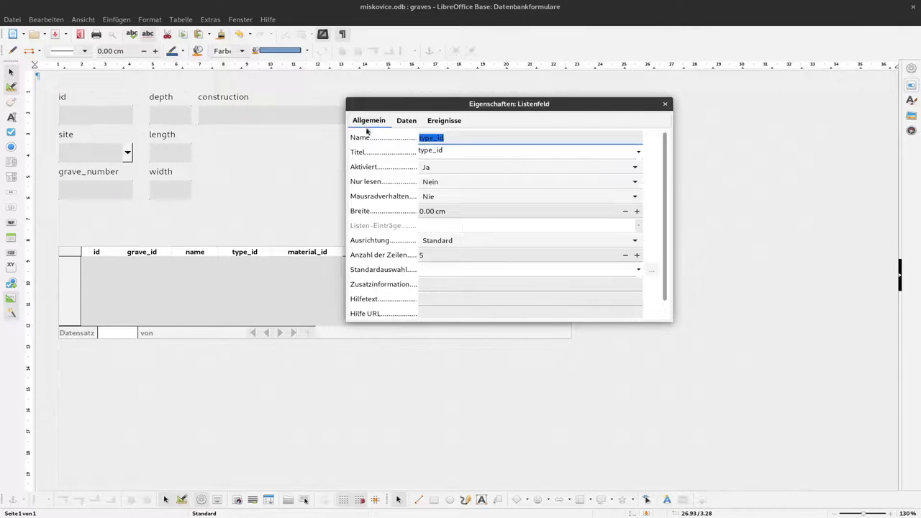
{"action": "scroll", "coordinate": [653, 281], "scroll_direction": "down", "scroll_amount": 1}
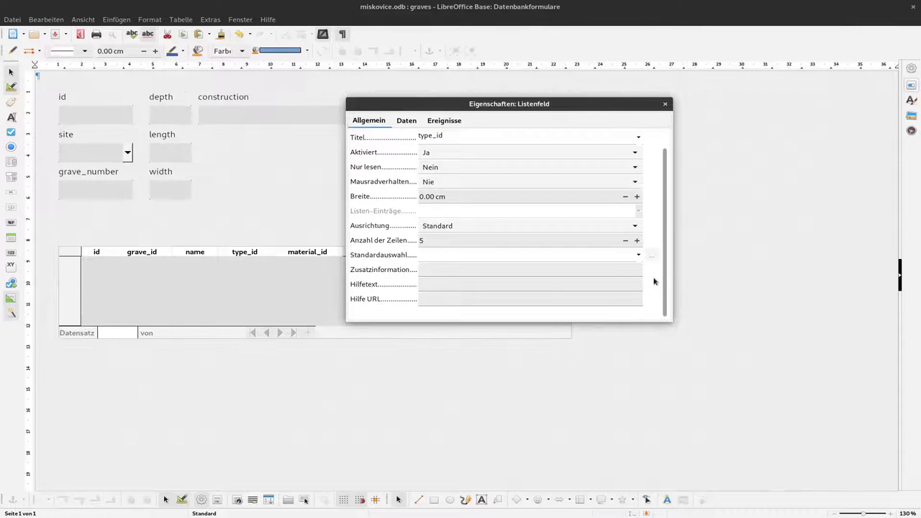
{"action": "scroll", "coordinate": [647, 274], "scroll_direction": "up", "scroll_amount": 1}
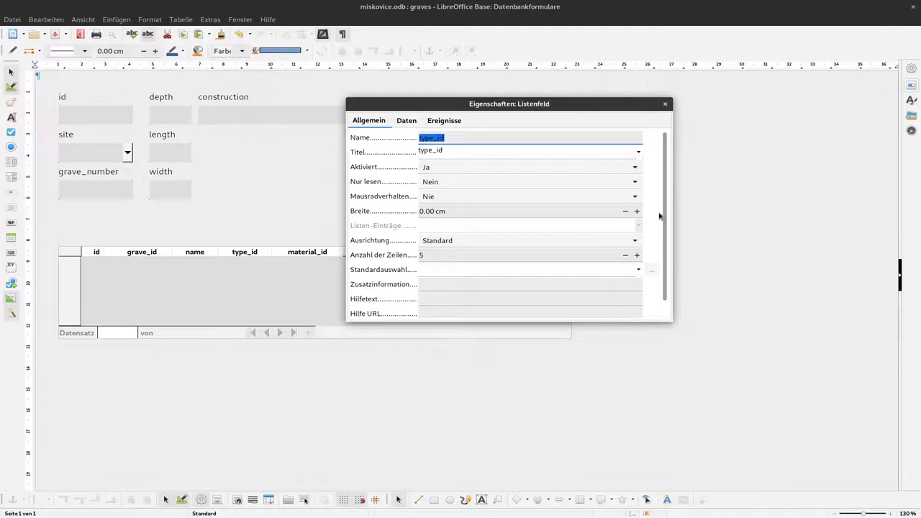
{"action": "left_click", "coordinate": [665, 104]}
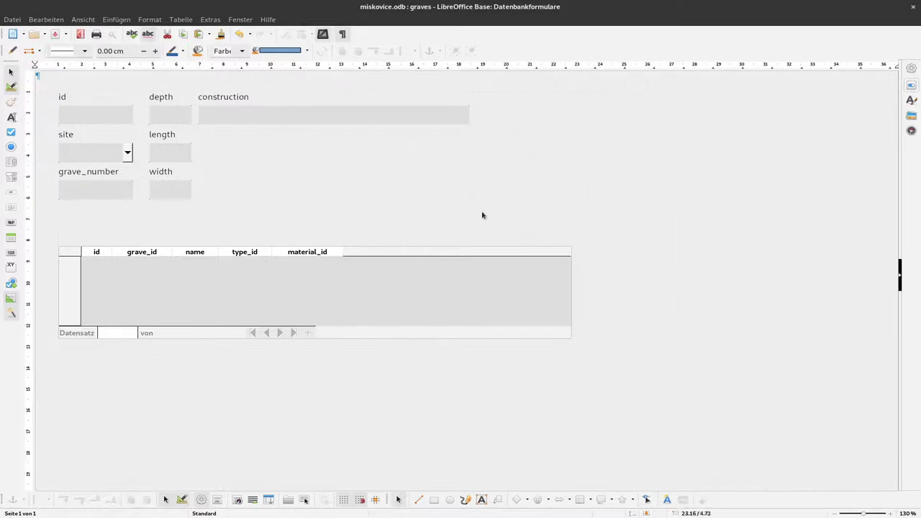
Replace the material_id column with a list box whose list content type is SQL
{"action": "right_click", "coordinate": [302, 252]}
{"action": "mouse_move", "coordinate": [354, 288]}
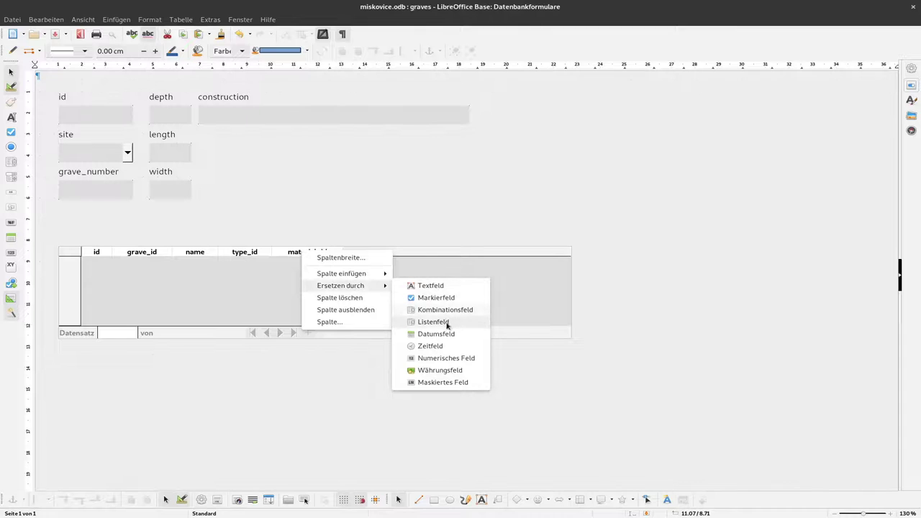
{"action": "left_click", "coordinate": [441, 323]}
{"action": "right_click", "coordinate": [306, 252]}
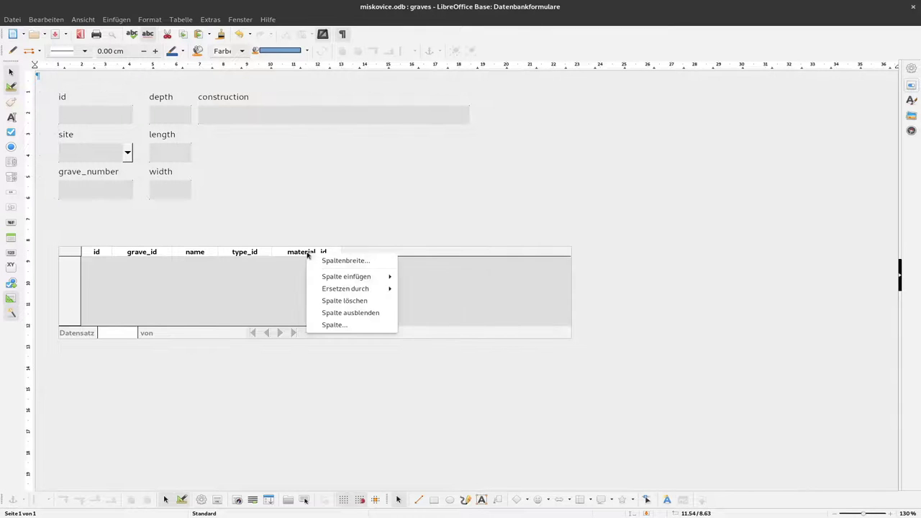
{"action": "mouse_move", "coordinate": [354, 292]}
{"action": "left_click", "coordinate": [359, 324]}
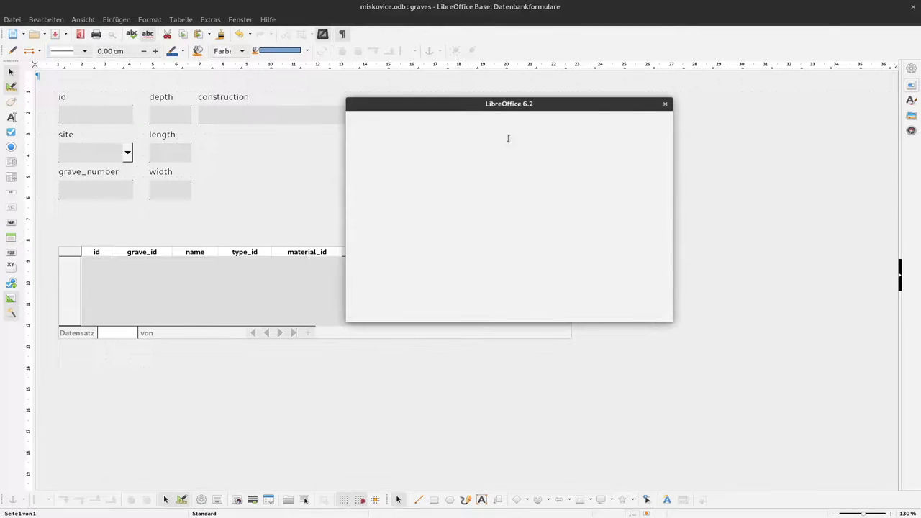
{"action": "left_click", "coordinate": [406, 121]}
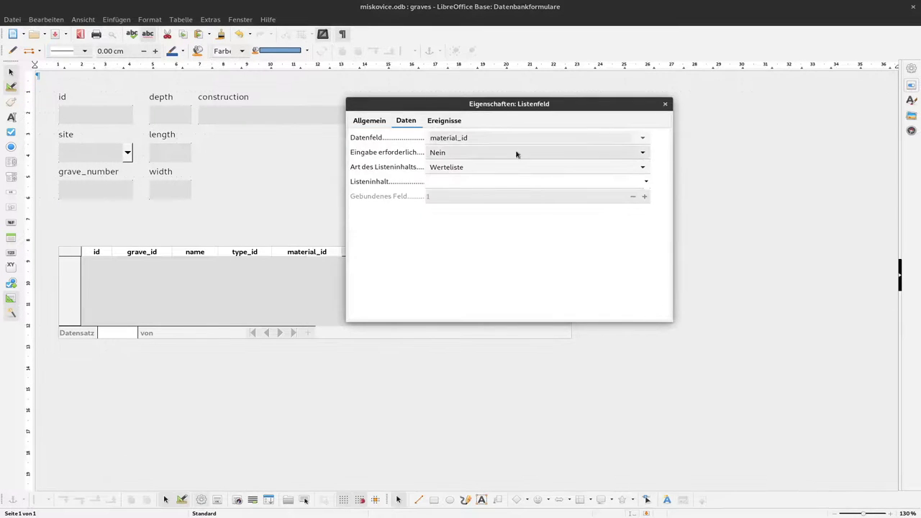
{"action": "left_click", "coordinate": [620, 167]}
{"action": "left_click", "coordinate": [592, 201]}
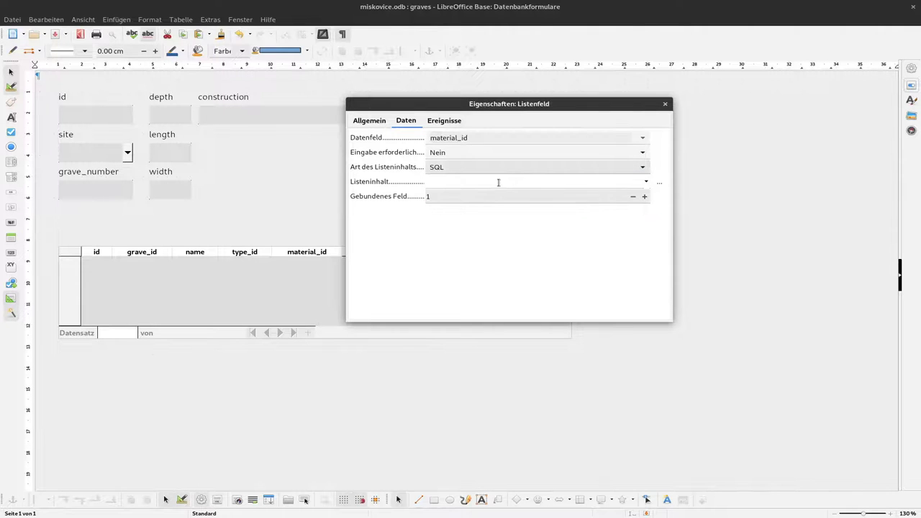
Build the list content query SELECT name, id FROM materials, save it and close the properties
{"action": "left_click", "coordinate": [659, 186]}
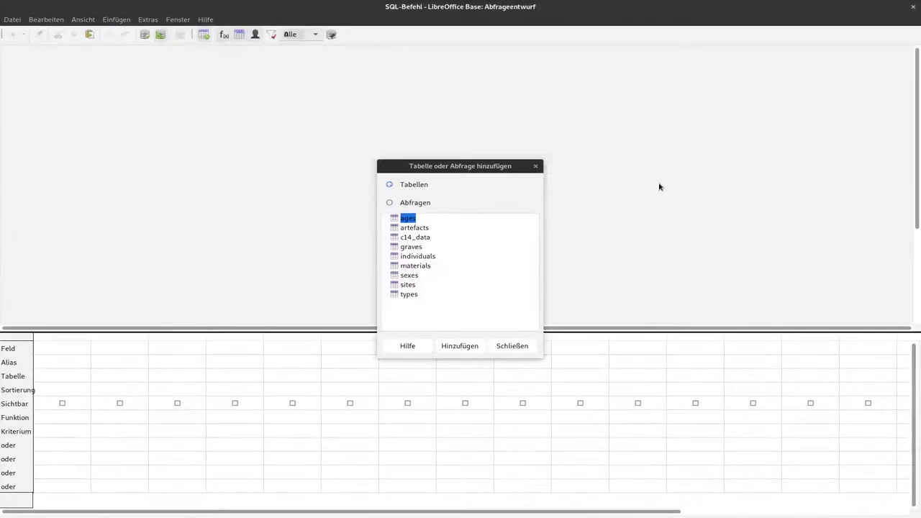
{"action": "double_click", "coordinate": [415, 266]}
{"action": "left_click", "coordinate": [511, 345]}
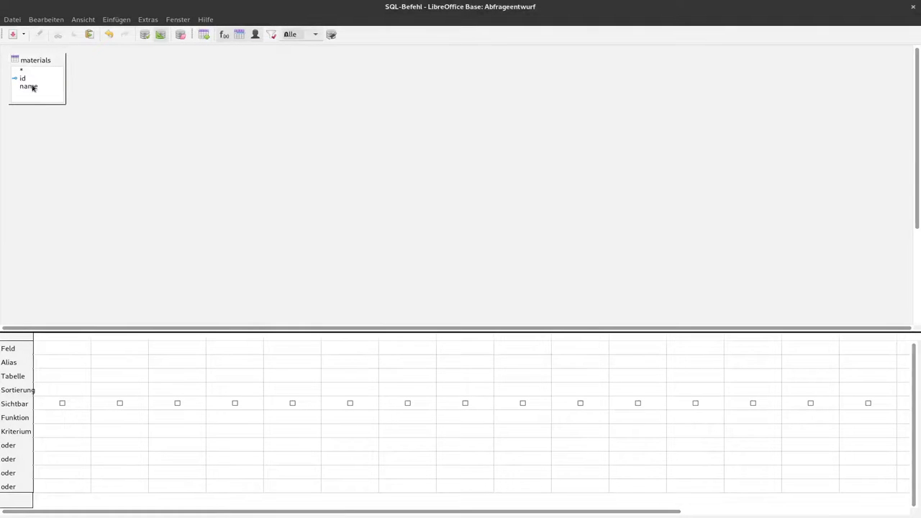
{"action": "double_click", "coordinate": [32, 86]}
{"action": "double_click", "coordinate": [27, 78]}
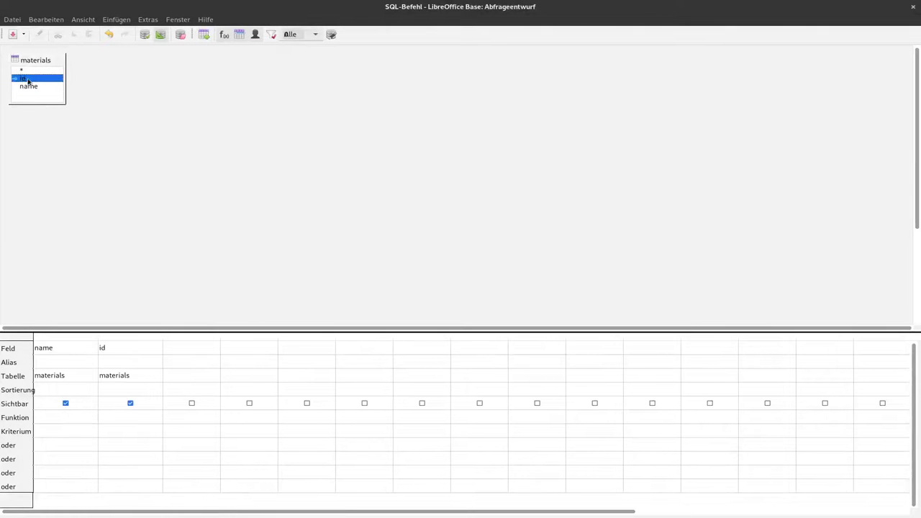
{"action": "left_click", "coordinate": [12, 33]}
{"action": "left_click", "coordinate": [913, 6]}
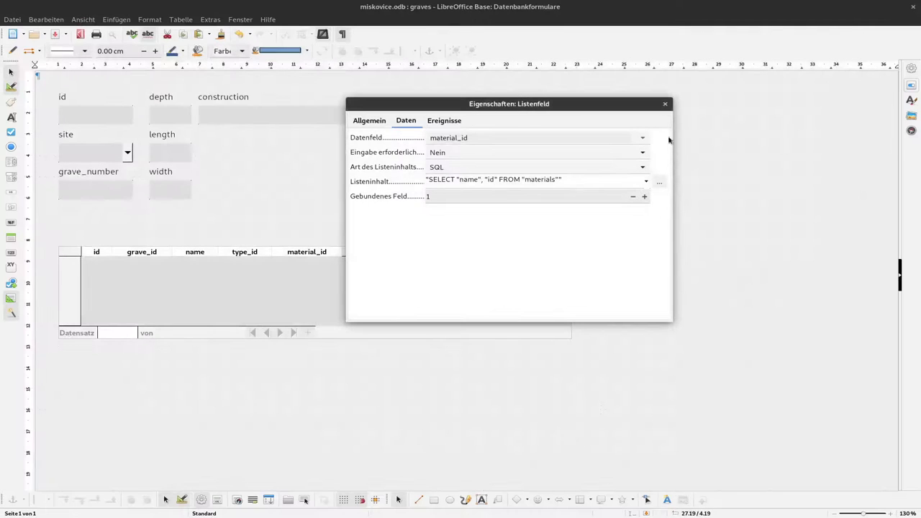
{"action": "left_click", "coordinate": [665, 103]}
Leave design mode and open the material choices for the needle artefact
{"action": "left_click", "coordinate": [11, 86]}
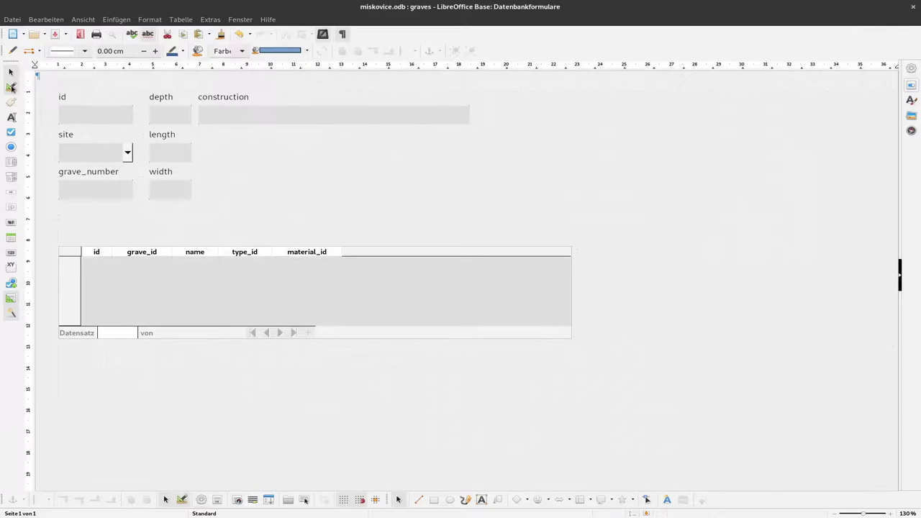
{"action": "left_click", "coordinate": [334, 262]}
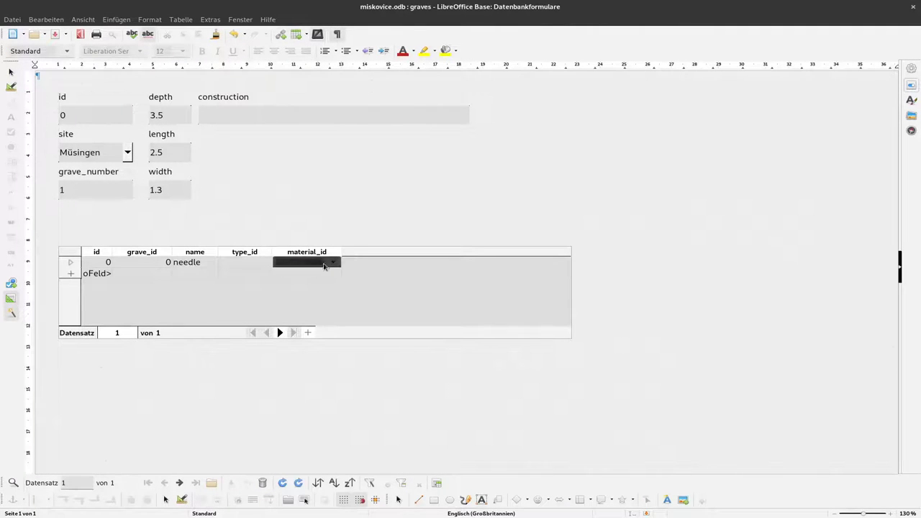
{"action": "left_click", "coordinate": [332, 263]}
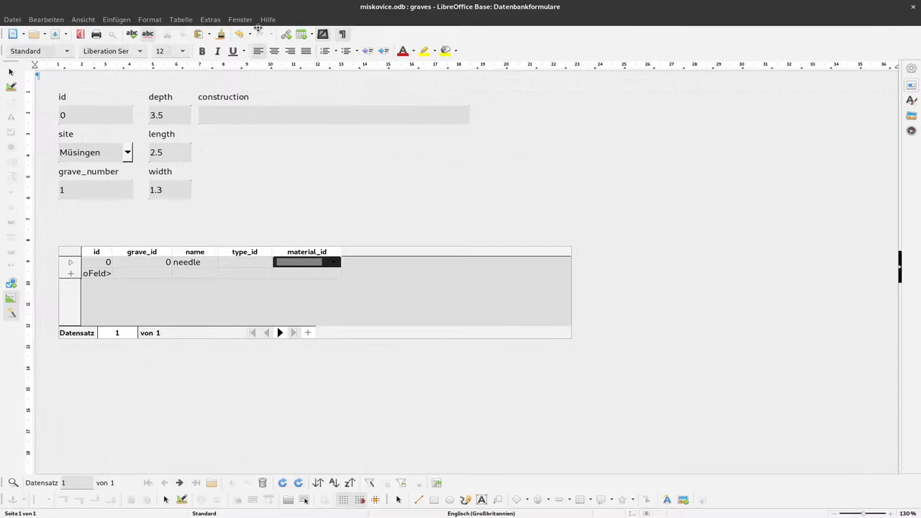
Close the graves table view and open the materials table from the main database window
{"action": "left_click_drag", "start_coordinate": [257, 28], "coordinate": [371, 82]}
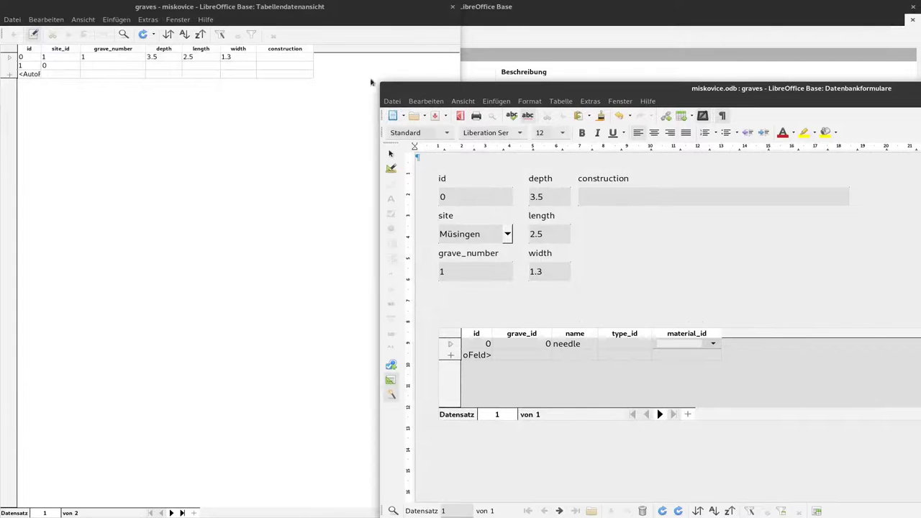
{"action": "left_click", "coordinate": [321, 119]}
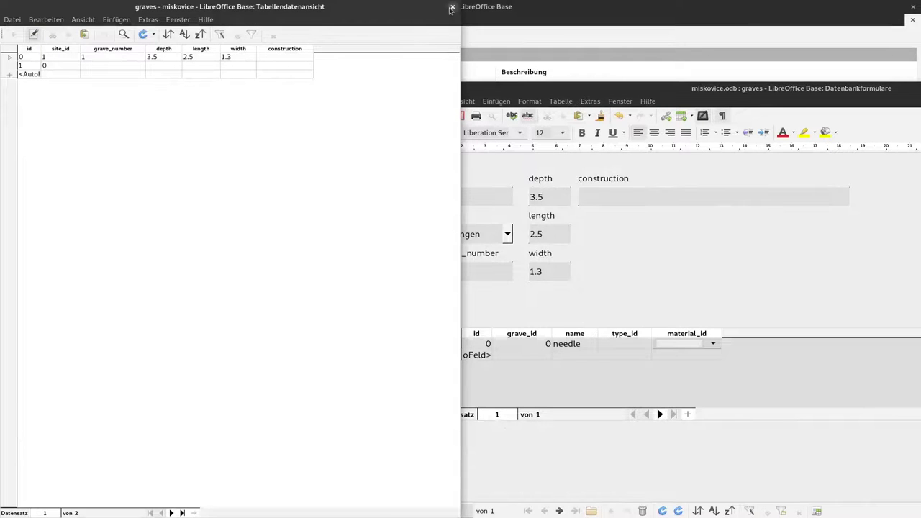
{"action": "left_click", "coordinate": [451, 7]}
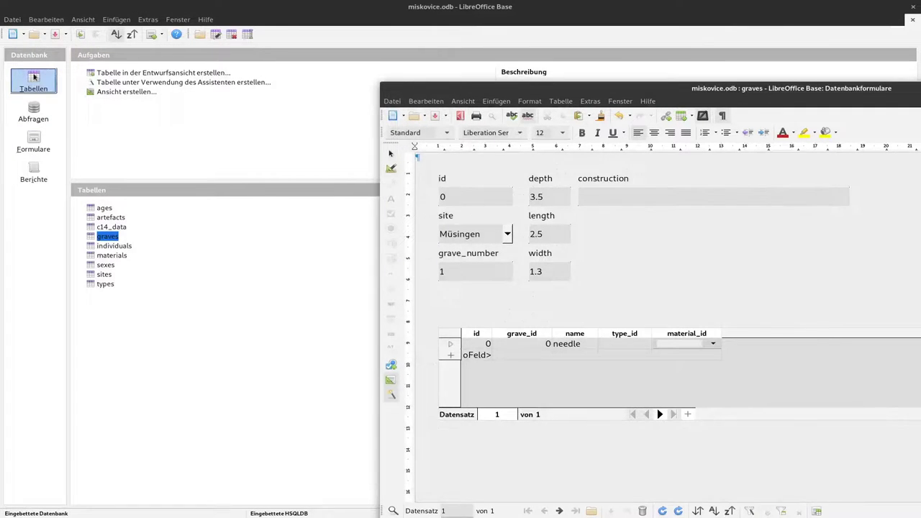
{"action": "left_click", "coordinate": [34, 76]}
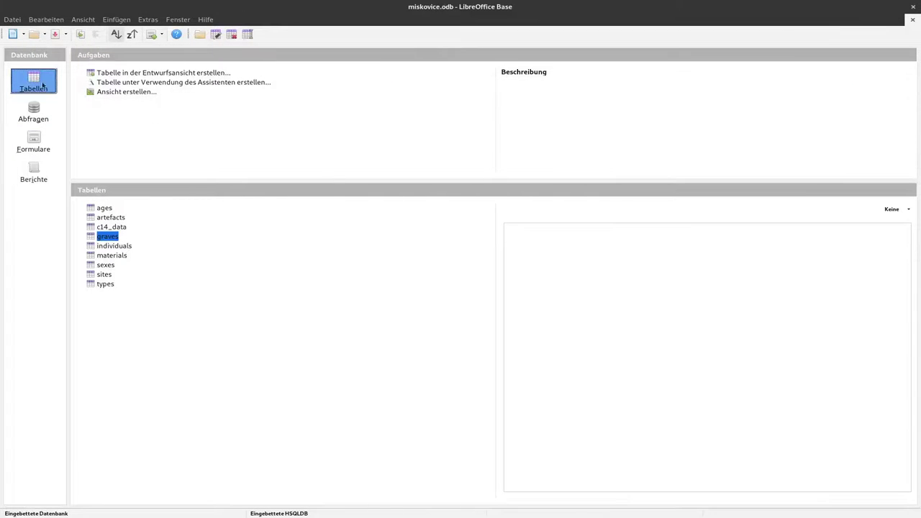
{"action": "double_click", "coordinate": [112, 256]}
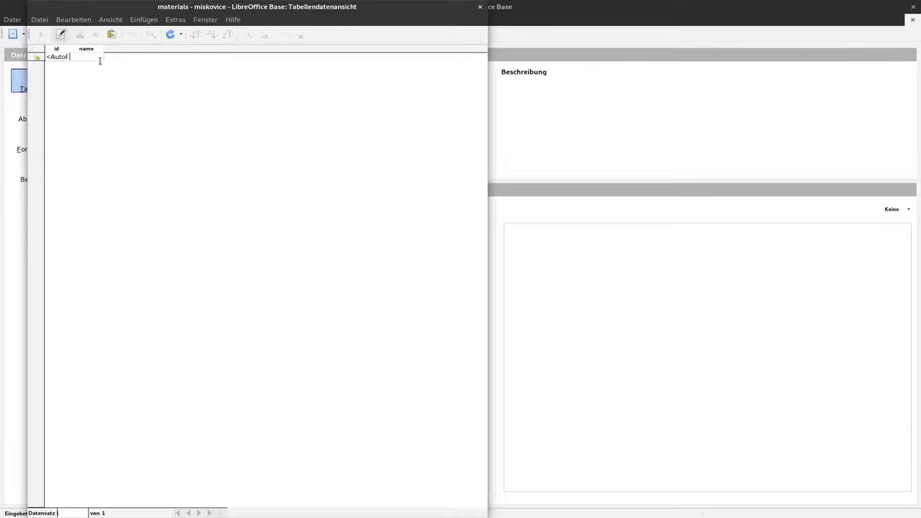
Enter bone, metal, wood and ceramic as material records and save the last one
{"action": "type", "text": "bone"}
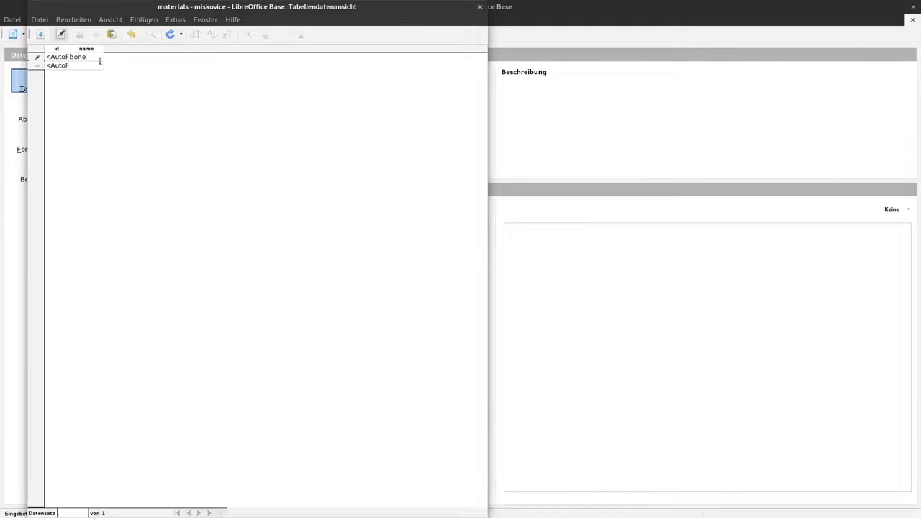
{"action": "key", "text": "Return"}
{"action": "type", "text": "metal"}
{"action": "key", "text": "Return"}
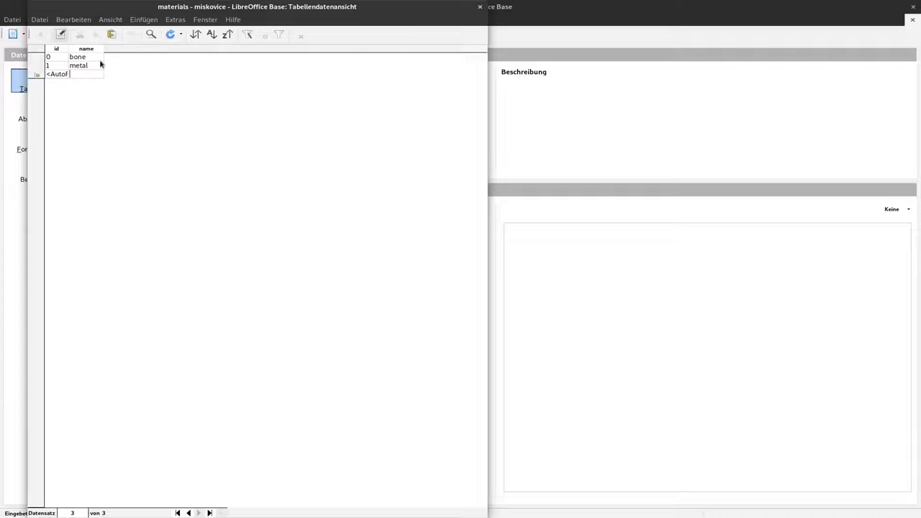
{"action": "type", "text": "wood"}
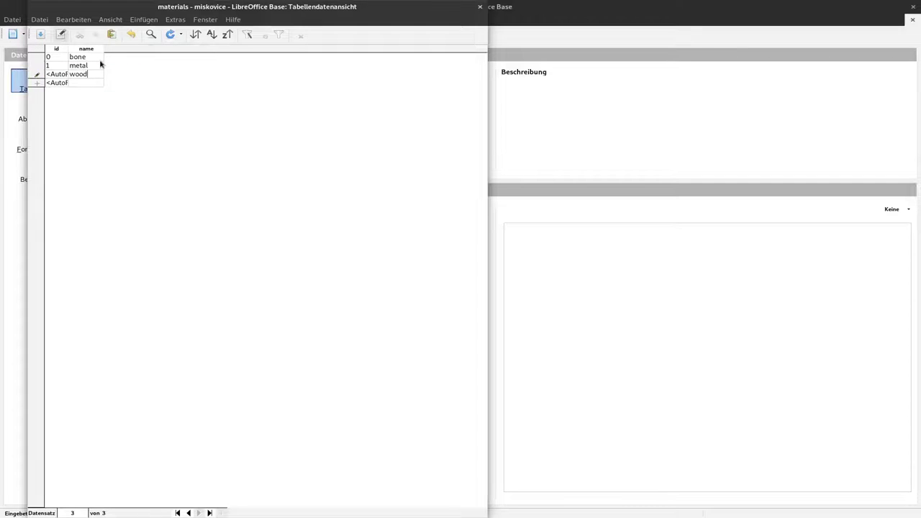
{"action": "key", "text": "Return"}
{"action": "type", "text": "ceramic"}
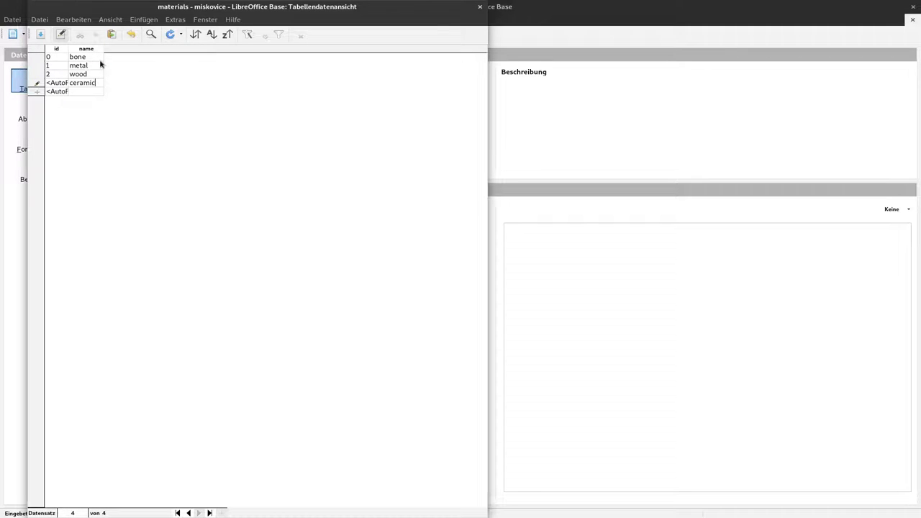
{"action": "left_click", "coordinate": [41, 34]}
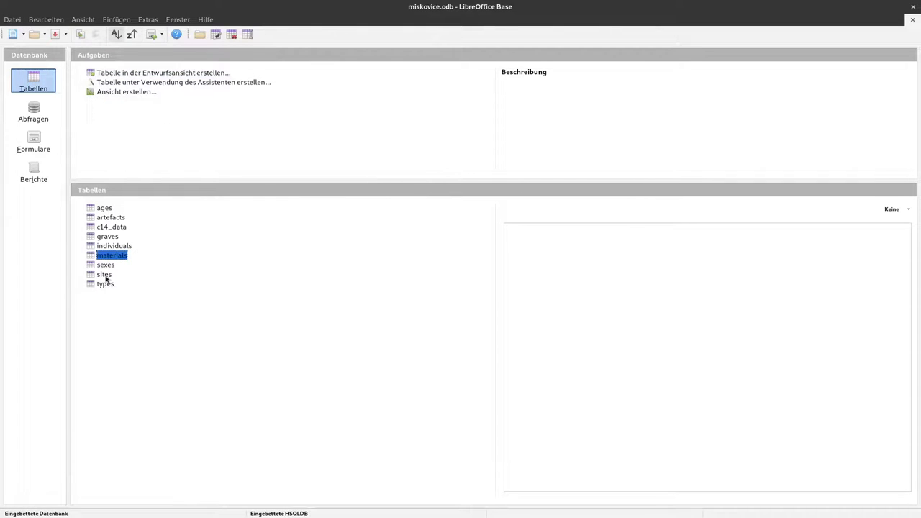
Open the types table and enter dagger and pot as the first two types
{"action": "double_click", "coordinate": [105, 284]}
{"action": "left_click", "coordinate": [79, 58]}
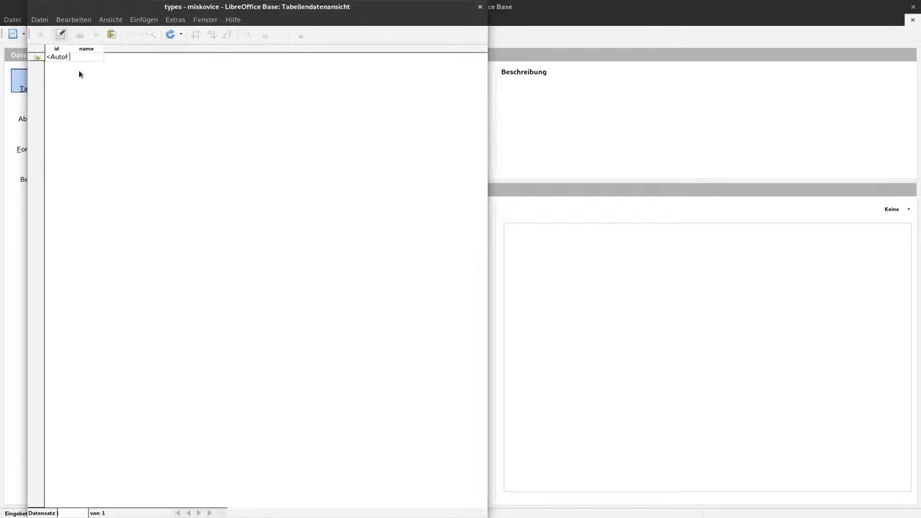
{"action": "type", "text": "dagger"}
{"action": "key", "text": "Down"}
{"action": "type", "text": "pot"}
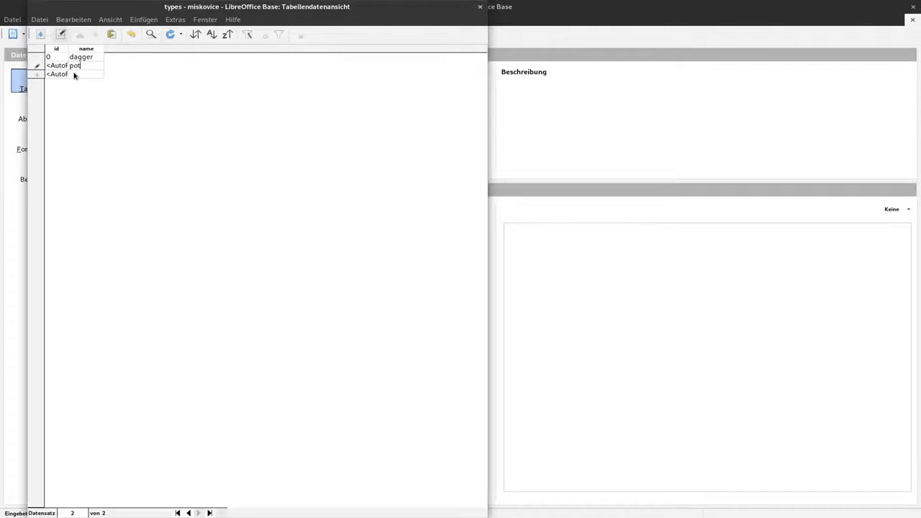
{"action": "left_click", "coordinate": [74, 74]}
Add needle as the third type, save the row and close the types table
{"action": "type", "text": "need"}
{"action": "key", "text": "BackSpace"}
{"action": "left_click", "coordinate": [40, 33]}
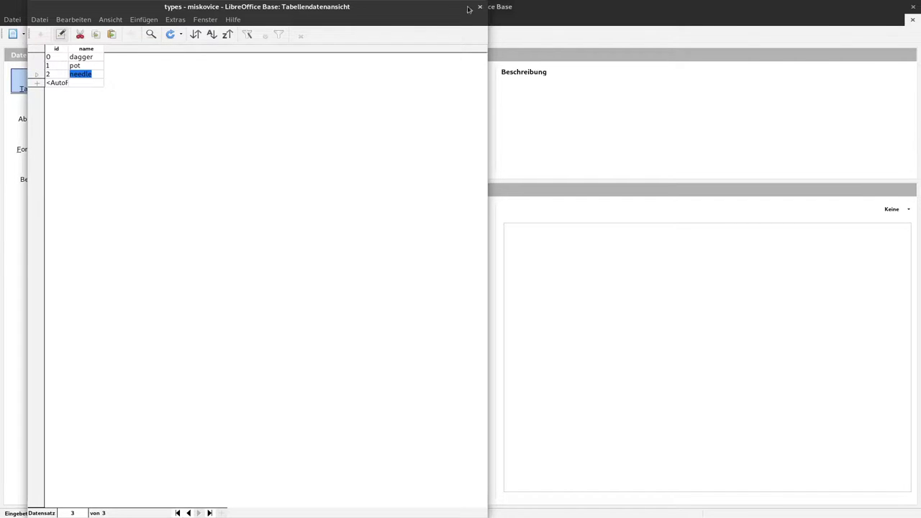
{"action": "left_click", "coordinate": [481, 9]}
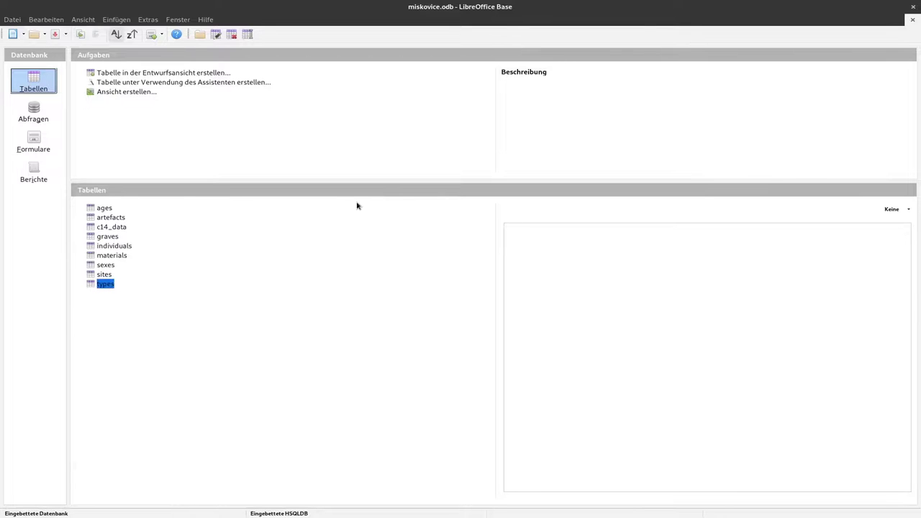
Bring up the graves form, maximize it and make sure it shows live data
{"action": "key", "text": "alt+Tab"}
{"action": "left_click_drag", "start_coordinate": [694, 83], "coordinate": [540, 3]}
{"action": "left_click", "coordinate": [313, 263]}
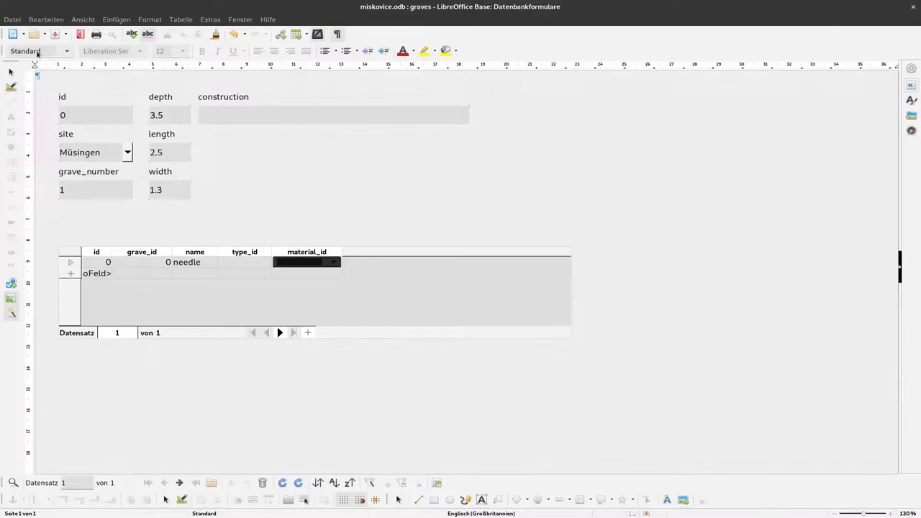
{"action": "left_click", "coordinate": [12, 87]}
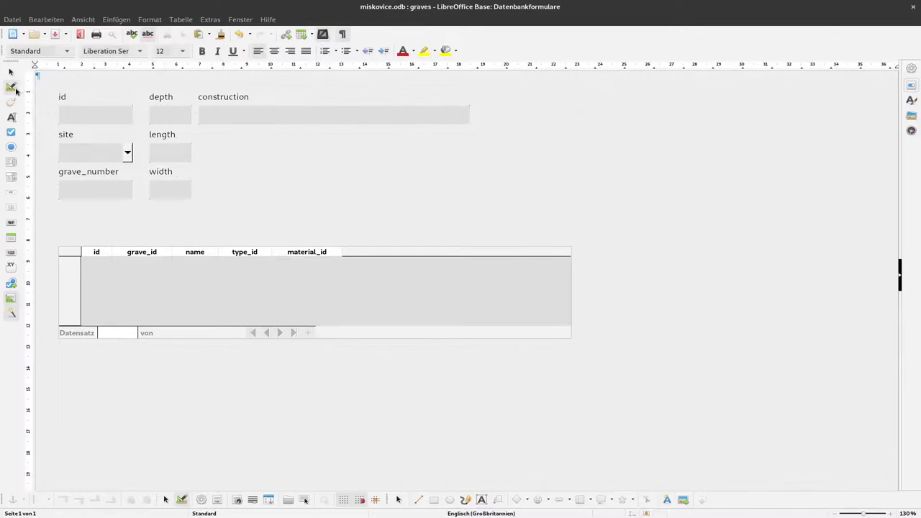
{"action": "left_click", "coordinate": [14, 88]}
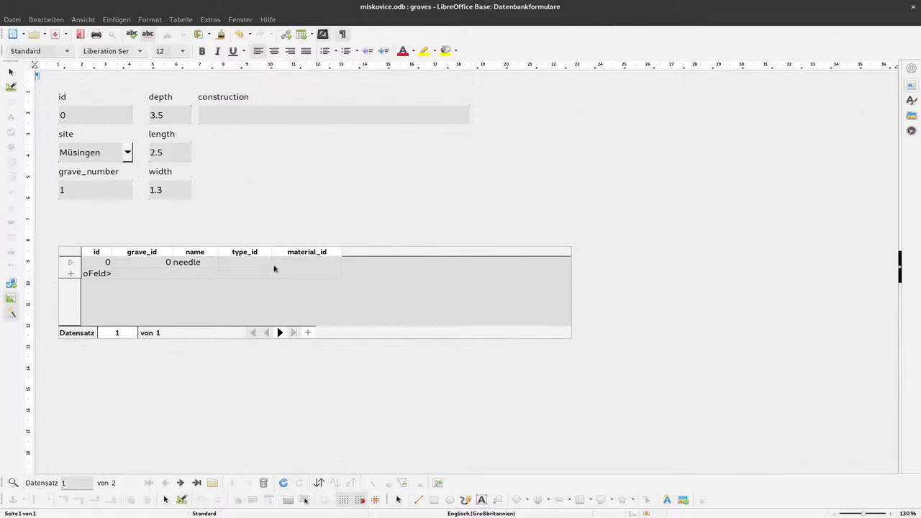
Set the needle artifact's type to needle and material to metal, then start a new row
{"action": "left_click", "coordinate": [263, 264]}
{"action": "left_click", "coordinate": [264, 264]}
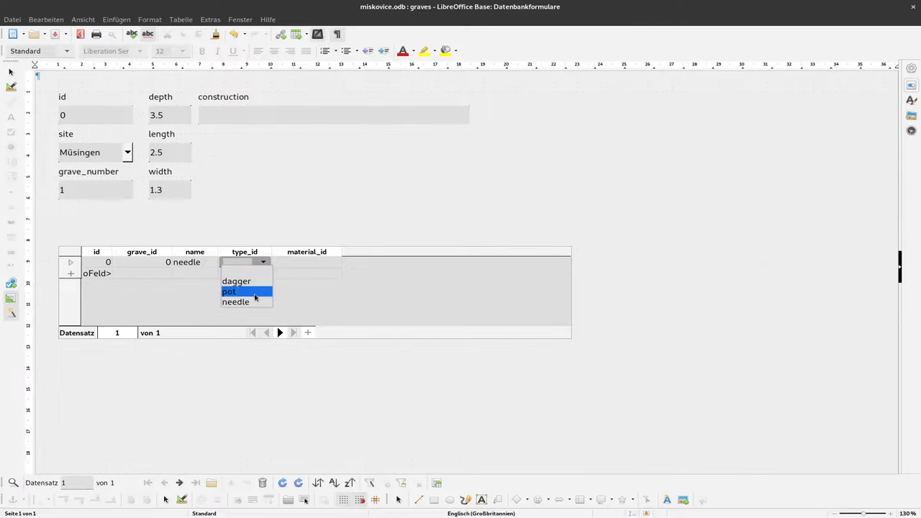
{"action": "left_click", "coordinate": [242, 303]}
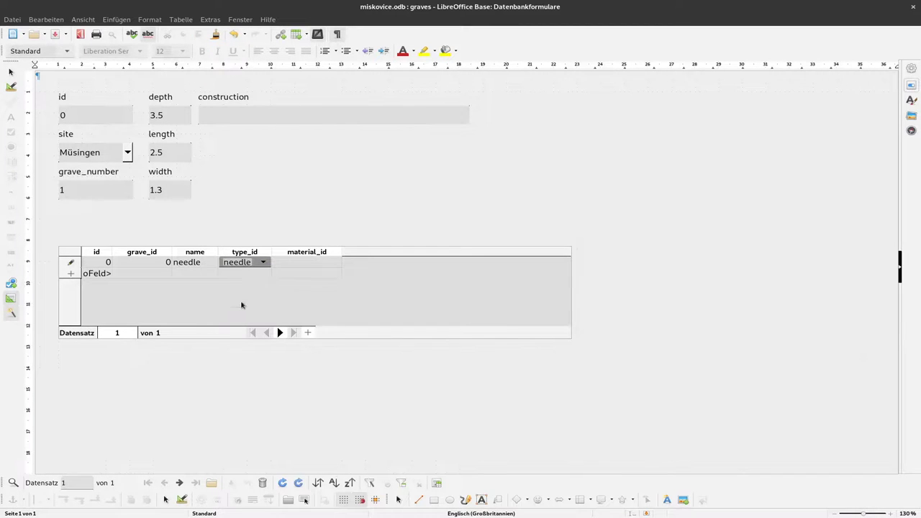
{"action": "left_click", "coordinate": [325, 263]}
{"action": "left_click", "coordinate": [331, 263]}
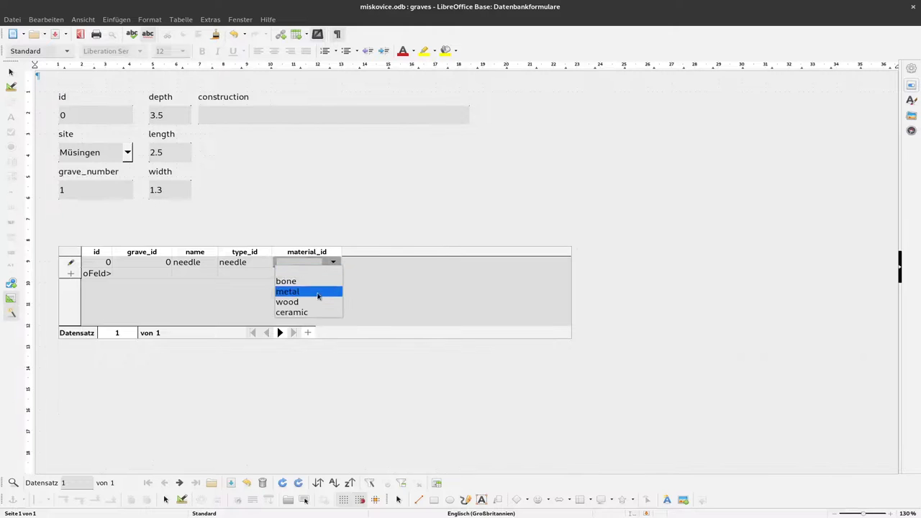
{"action": "left_click", "coordinate": [317, 292]}
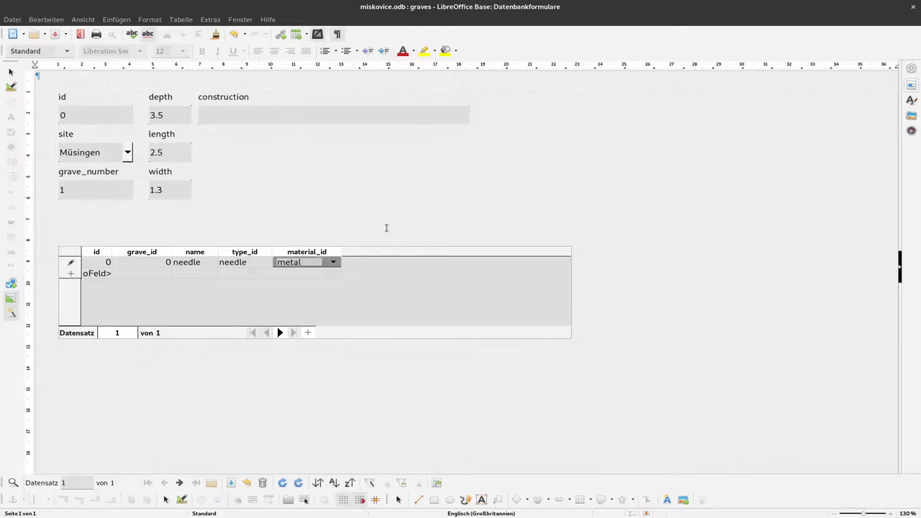
{"action": "left_click", "coordinate": [158, 277]}
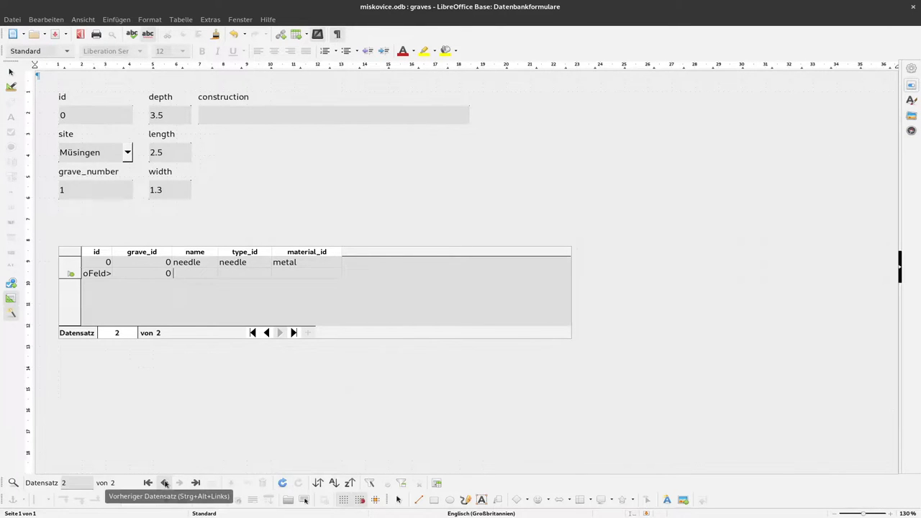
{"action": "left_click", "coordinate": [164, 485]}
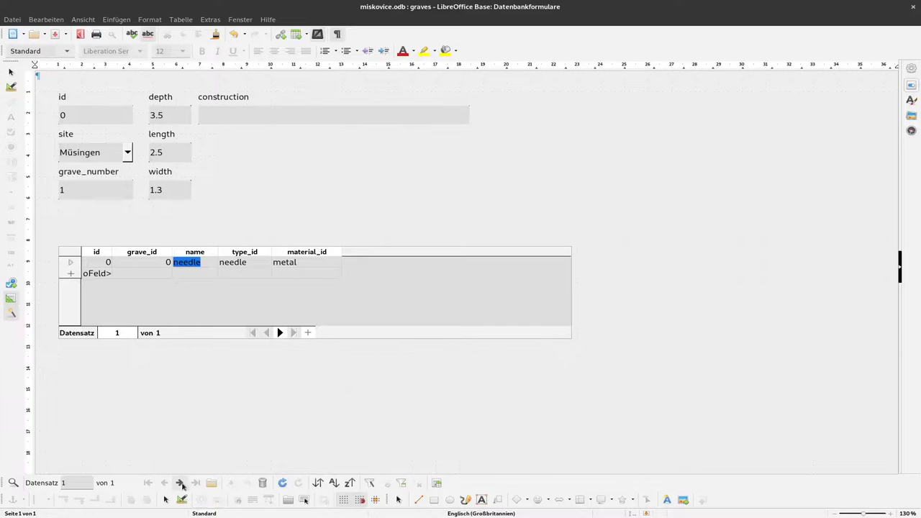
{"action": "left_click", "coordinate": [180, 482]}
{"action": "left_click", "coordinate": [247, 395]}
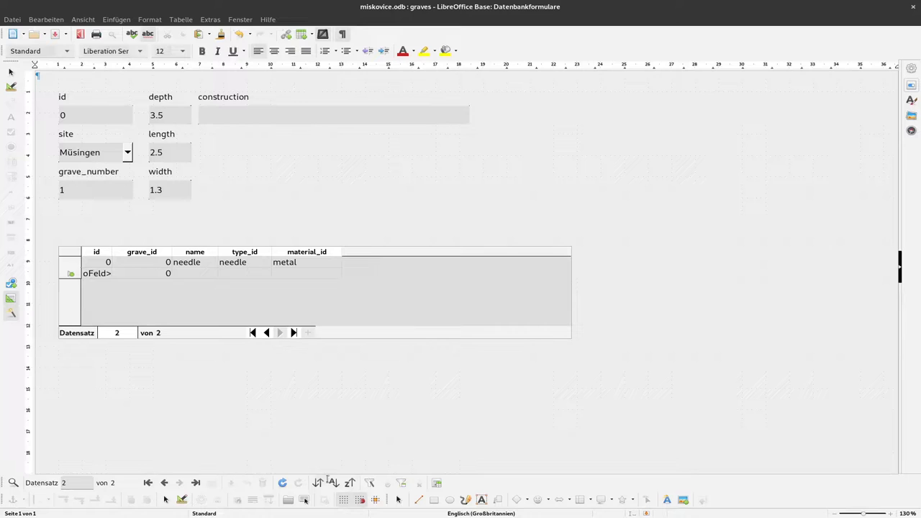
{"action": "left_click", "coordinate": [179, 483]}
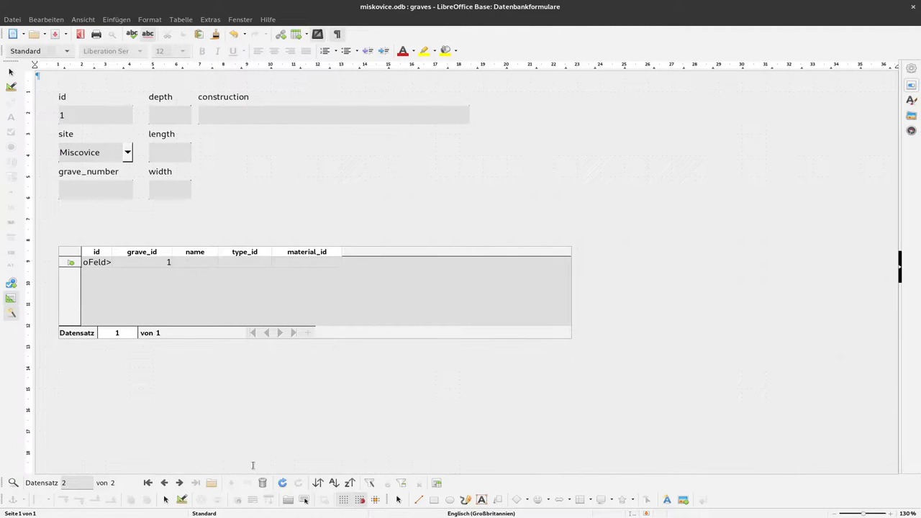
{"action": "left_click", "coordinate": [164, 483]}
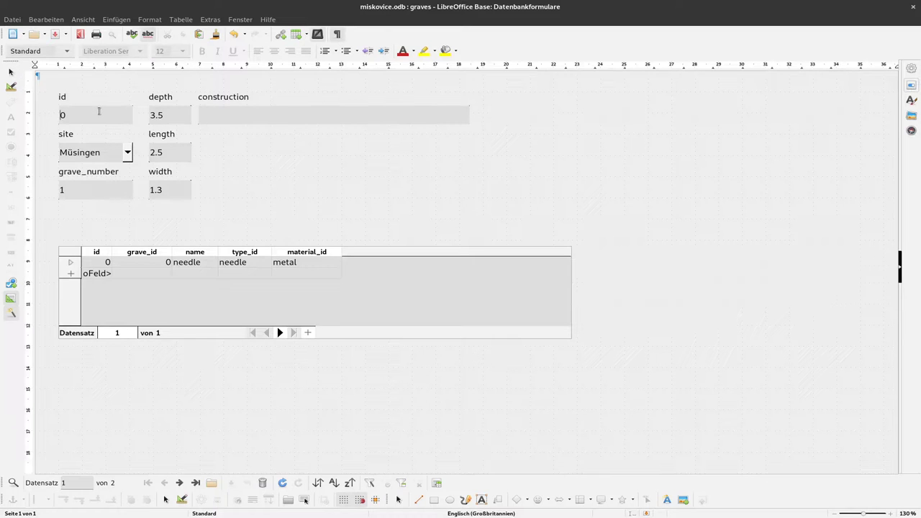
Delete the grave id field from the form and the grave_id column from the artifacts grid
{"action": "left_click", "coordinate": [11, 87]}
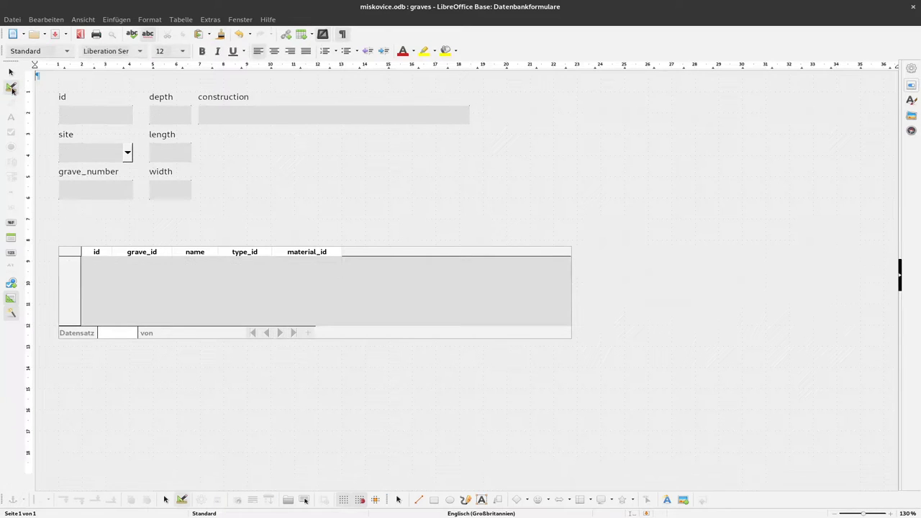
{"action": "left_click", "coordinate": [62, 97]}
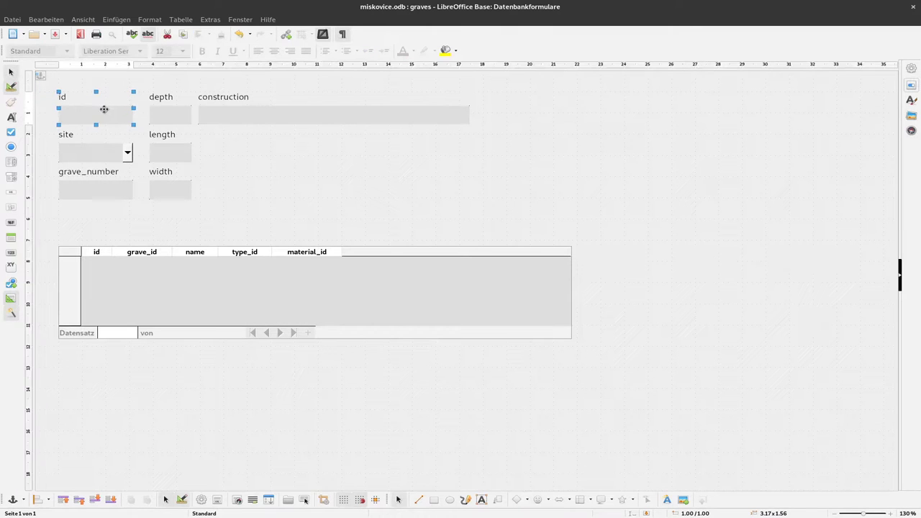
{"action": "key", "text": "Delete"}
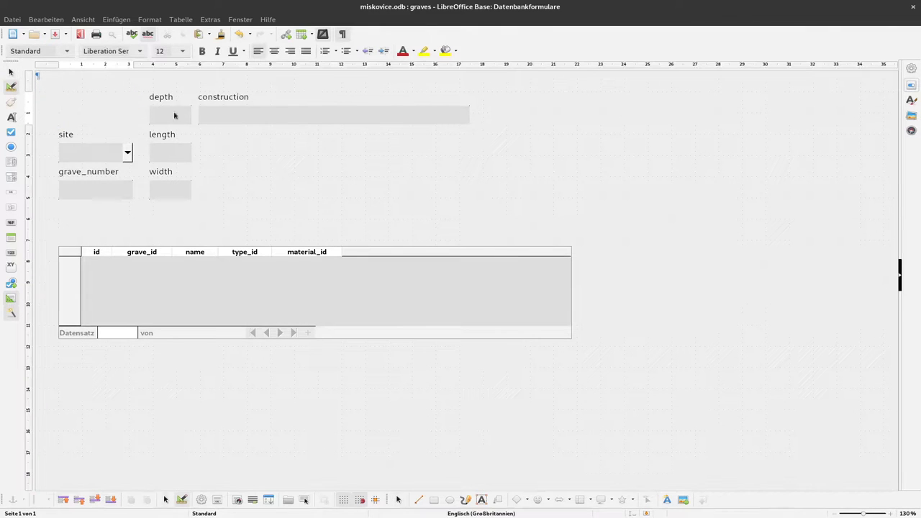
{"action": "right_click", "coordinate": [153, 253]}
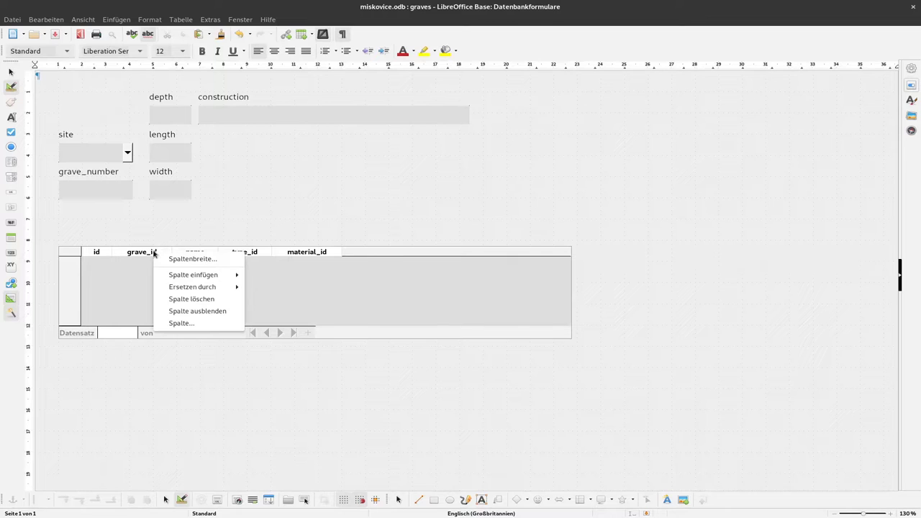
{"action": "left_click", "coordinate": [192, 299]}
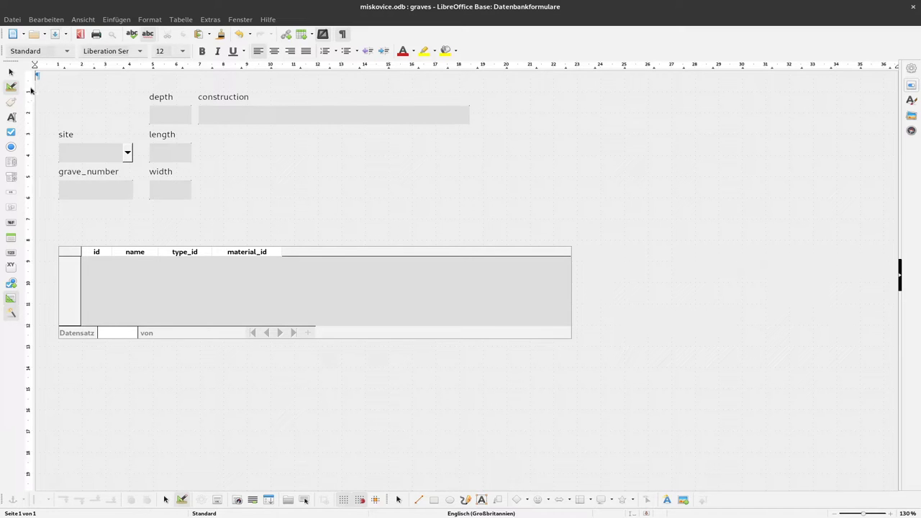
{"action": "left_click", "coordinate": [12, 89]}
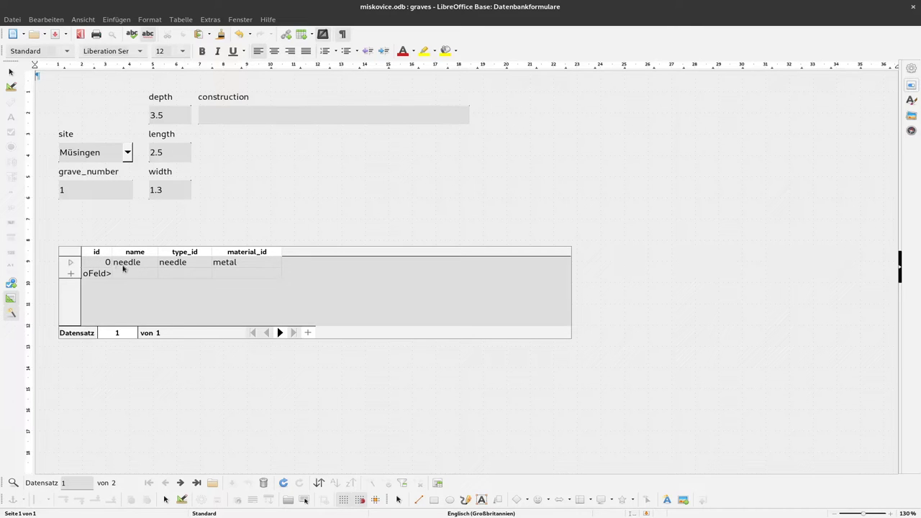
Delete the id column from the artifacts grid and return to live data
{"action": "left_click", "coordinate": [11, 86]}
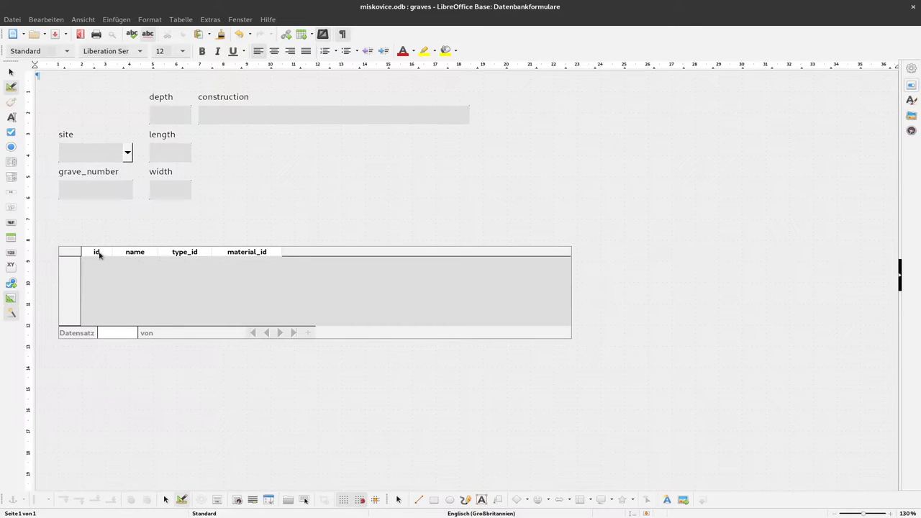
{"action": "right_click", "coordinate": [99, 255]}
{"action": "left_click", "coordinate": [147, 299]}
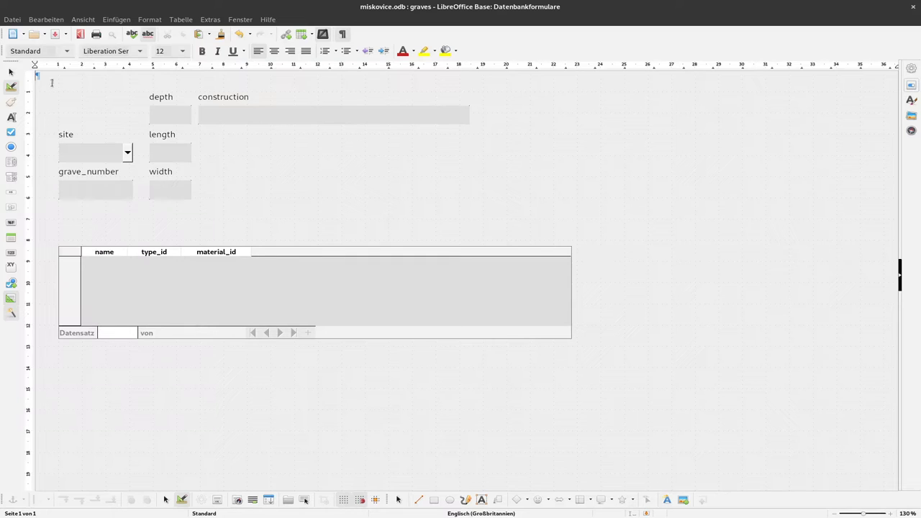
{"action": "left_click", "coordinate": [11, 86]}
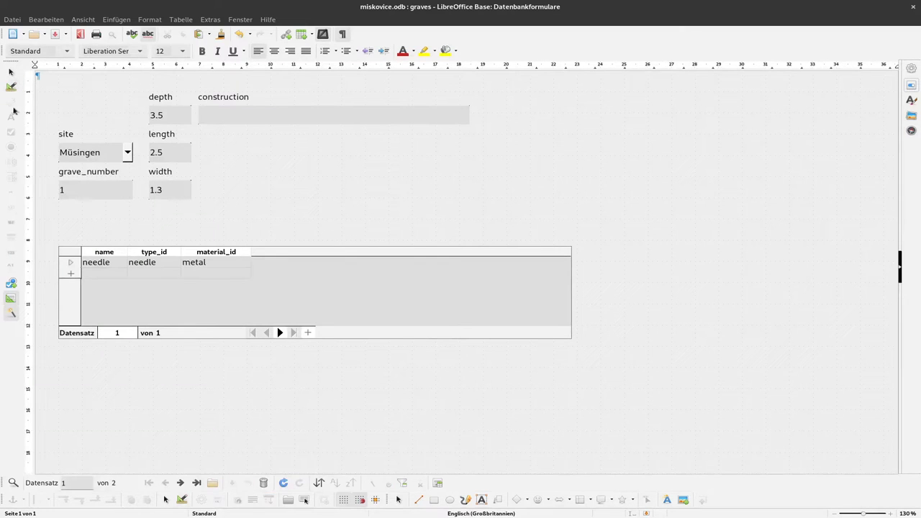
Pick bone as the needle artefact's material, resetting its type to needle after briefly choosing dagger
{"action": "left_click", "coordinate": [11, 86]}
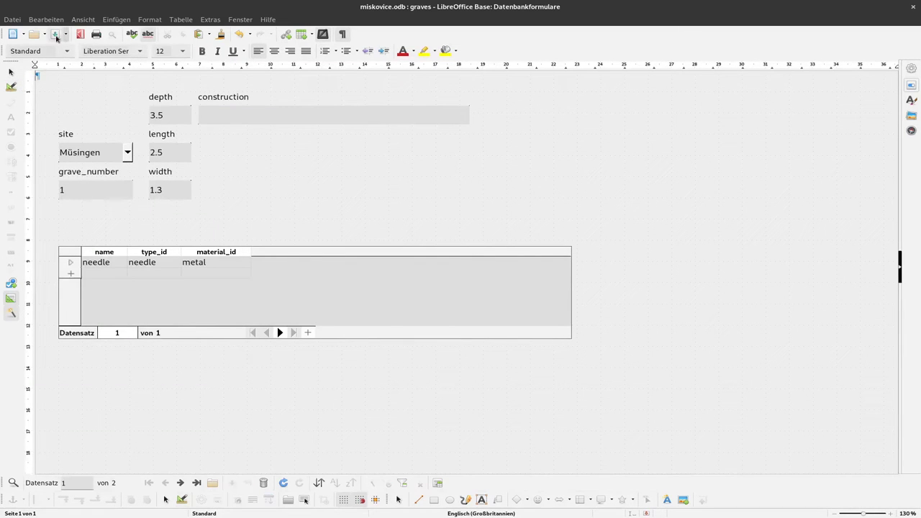
{"action": "left_click", "coordinate": [172, 265]}
{"action": "left_click", "coordinate": [172, 265]}
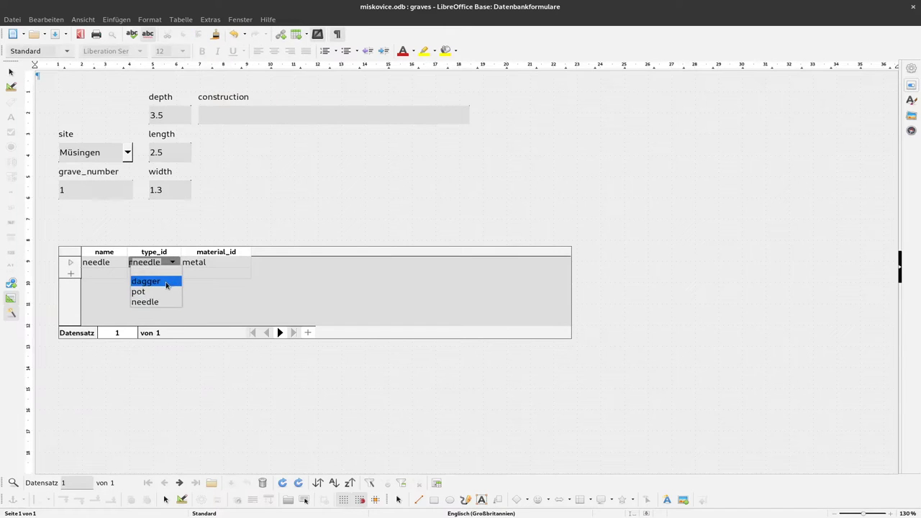
{"action": "left_click", "coordinate": [147, 282]}
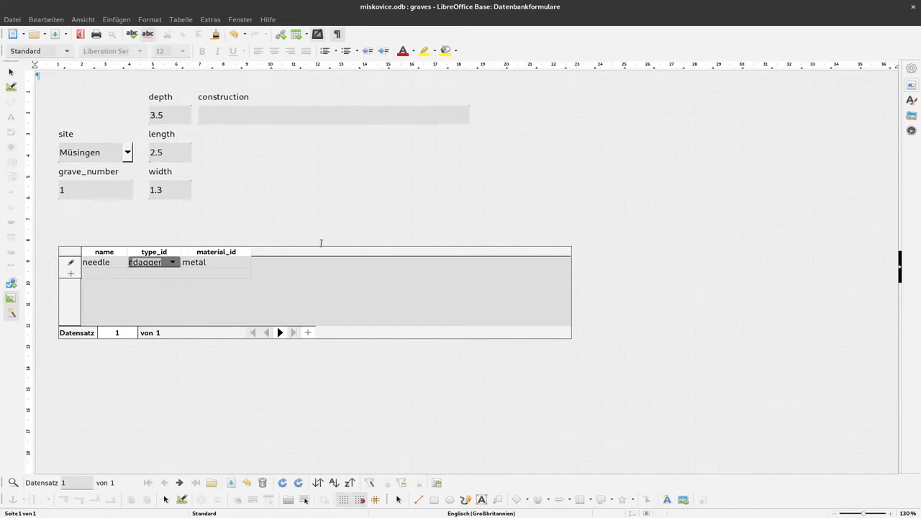
{"action": "left_click", "coordinate": [229, 263]}
{"action": "left_click", "coordinate": [216, 267]}
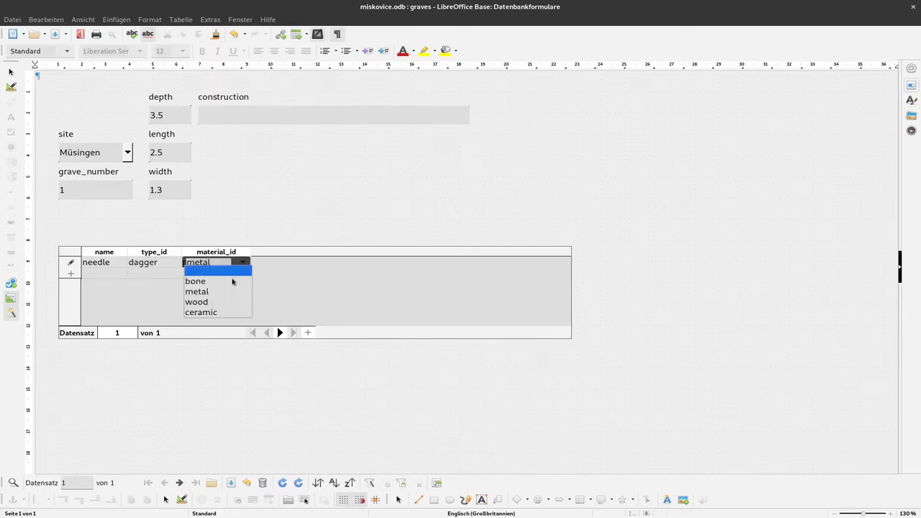
{"action": "left_click", "coordinate": [230, 281]}
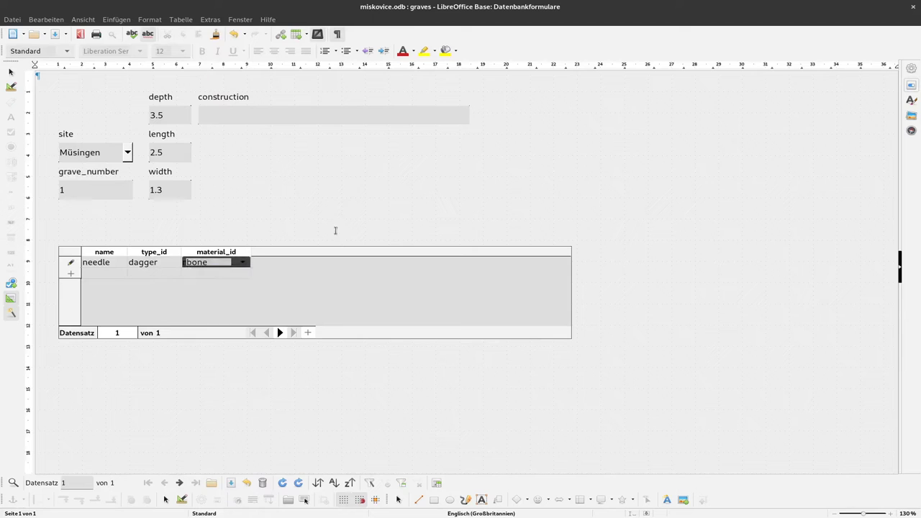
{"action": "left_click", "coordinate": [161, 263]}
{"action": "left_click", "coordinate": [173, 263]}
{"action": "left_click", "coordinate": [164, 302]}
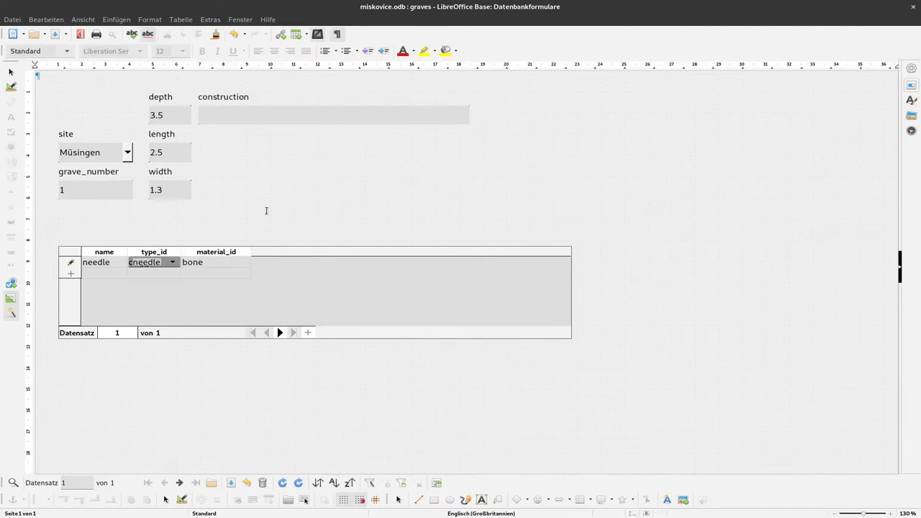
{"action": "left_click", "coordinate": [242, 120]}
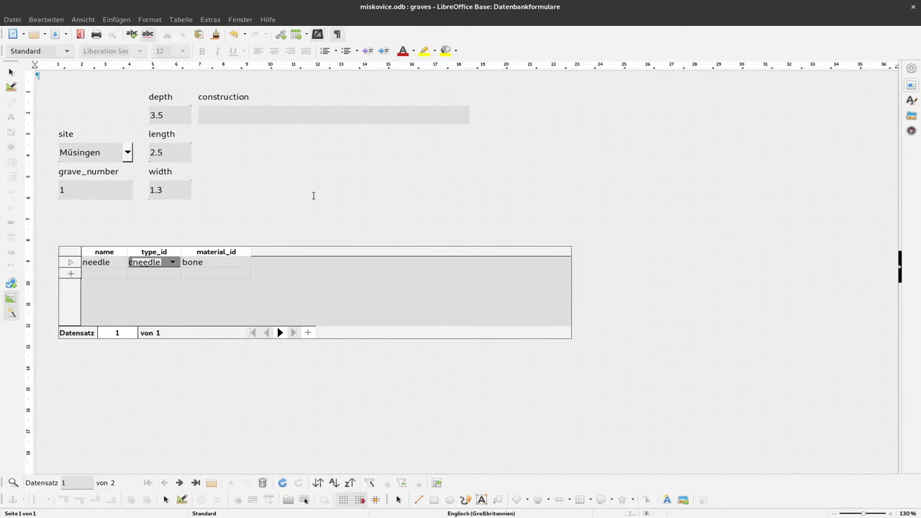